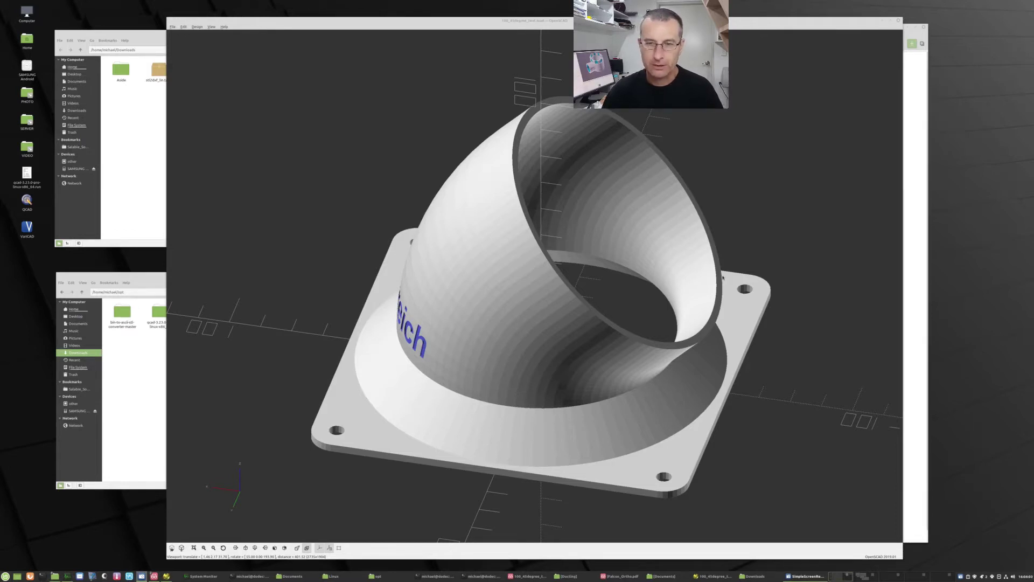
# Rotate the fan duct to a side view with the Helmreich lettering facing forward
pyautogui.moveTo(840, 205); pyautogui.dragTo(752, 271)
# Raise the shroud drawing showing dimensions 121, 105, 85 and the 90.514 height
pyautogui.click(916, 233)
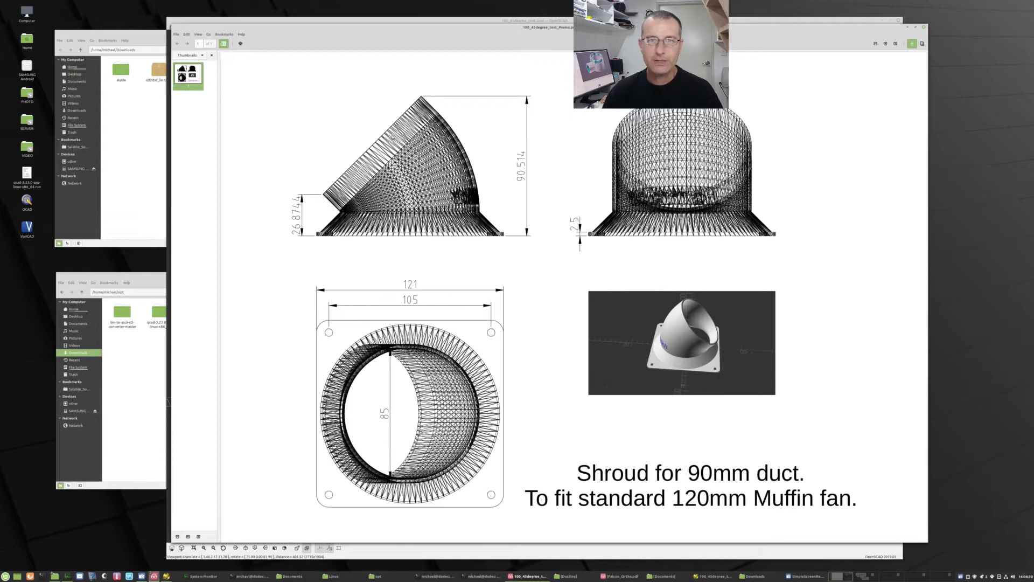
# Orbit the duct in perspective to a near-horizontal side view of the curved elbow
pyautogui.click(362, 21)
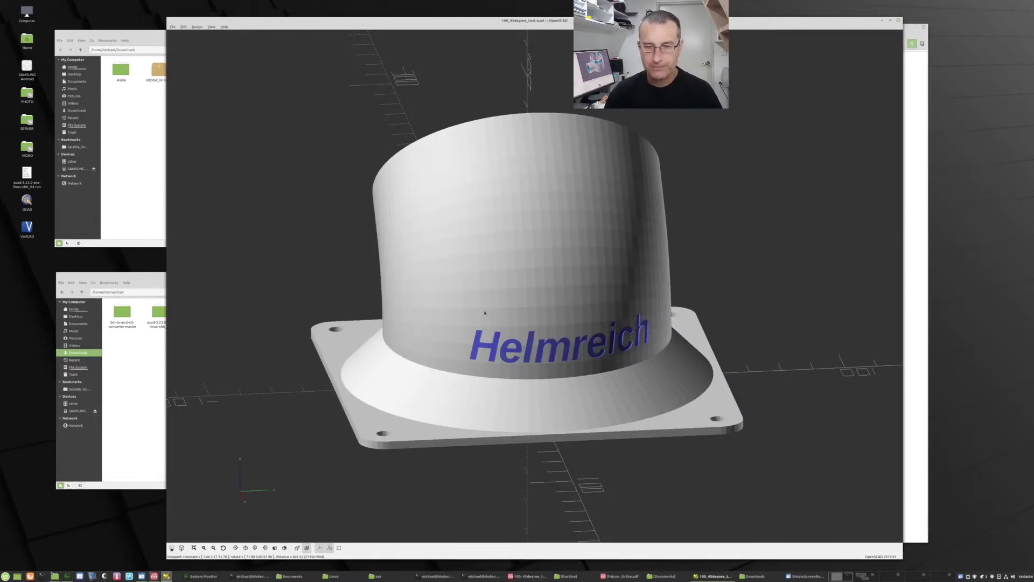
pyautogui.moveTo(488, 311); pyautogui.dragTo(460, 340)
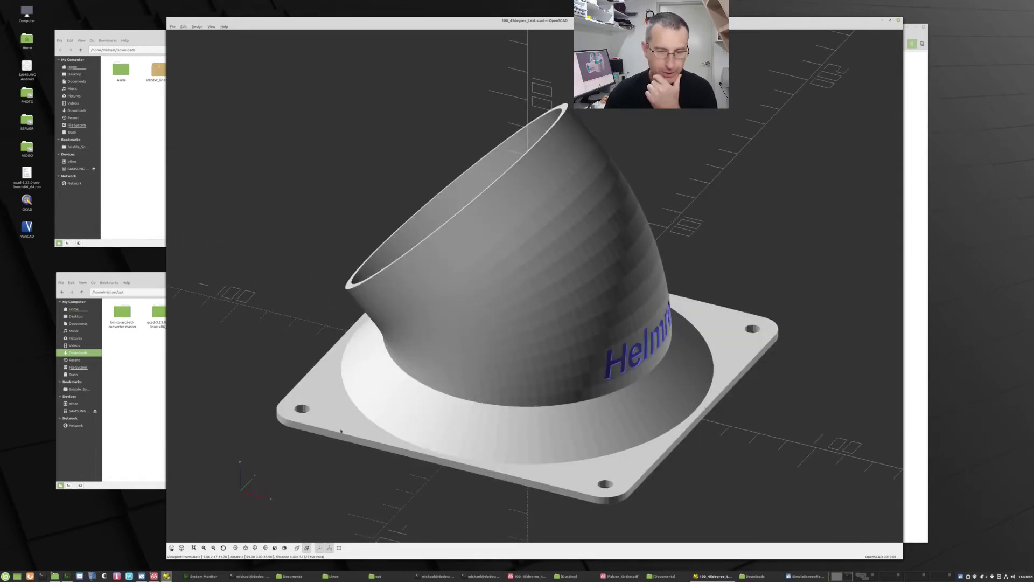
pyautogui.click(297, 547)
pyautogui.moveTo(334, 506); pyautogui.dragTo(452, 473)
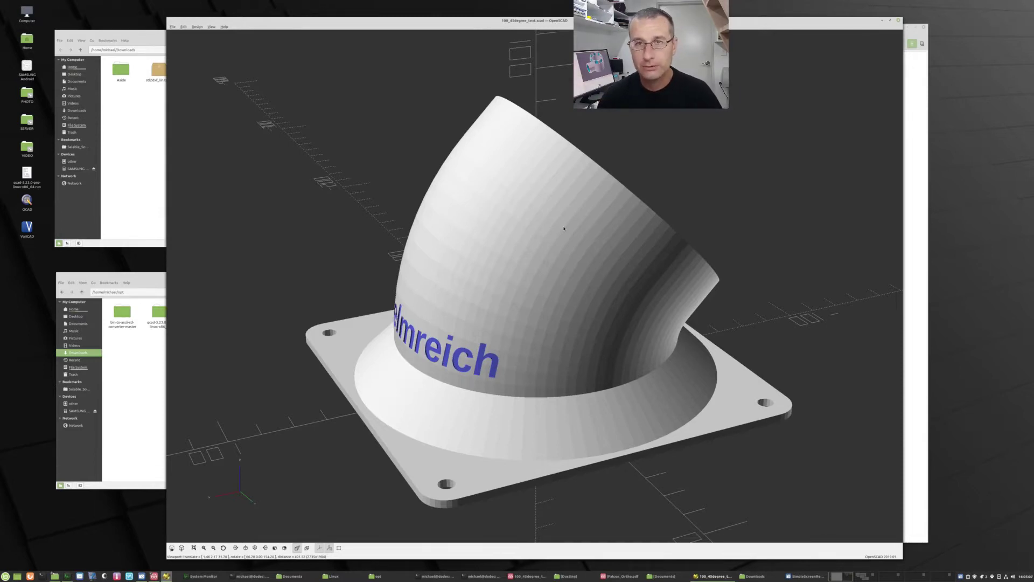
# Bring the shroud drawing back to the front for viewing
pyautogui.click(911, 181)
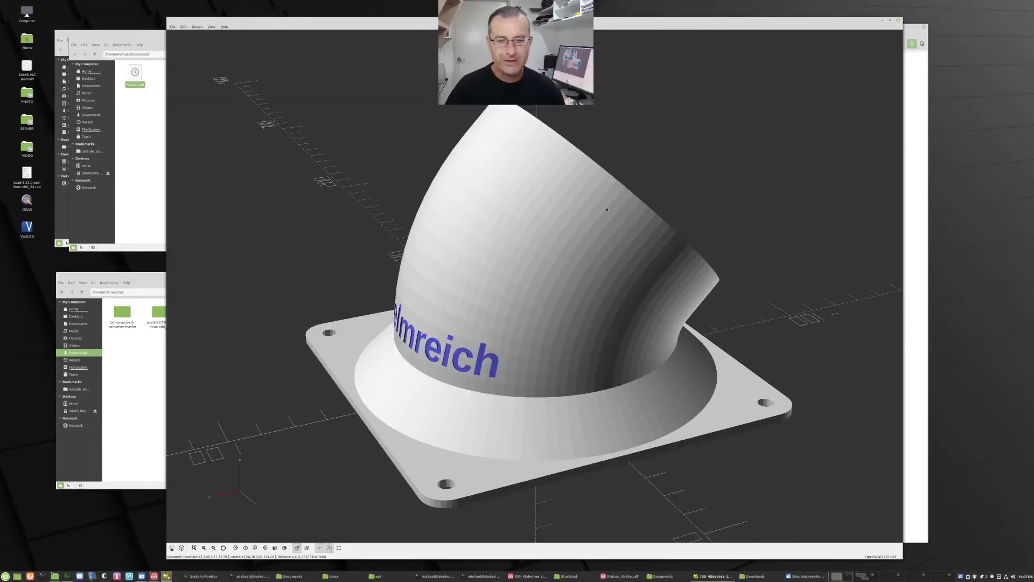
# Show mesh edges, zoom in and out around the Helmreich letters, then hide the edges
pyautogui.click(339, 548)
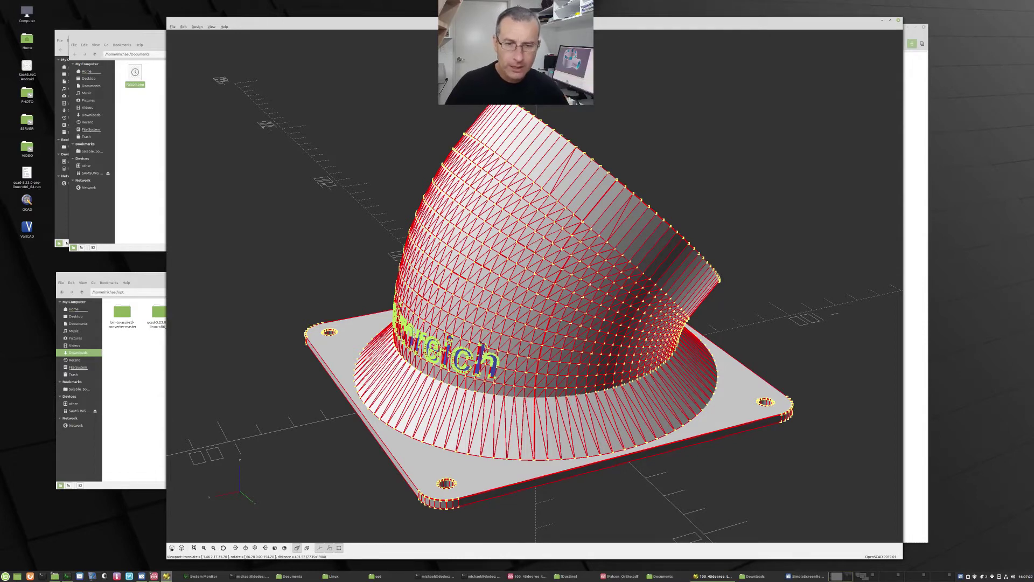
pyautogui.scroll(10, 476, 333)
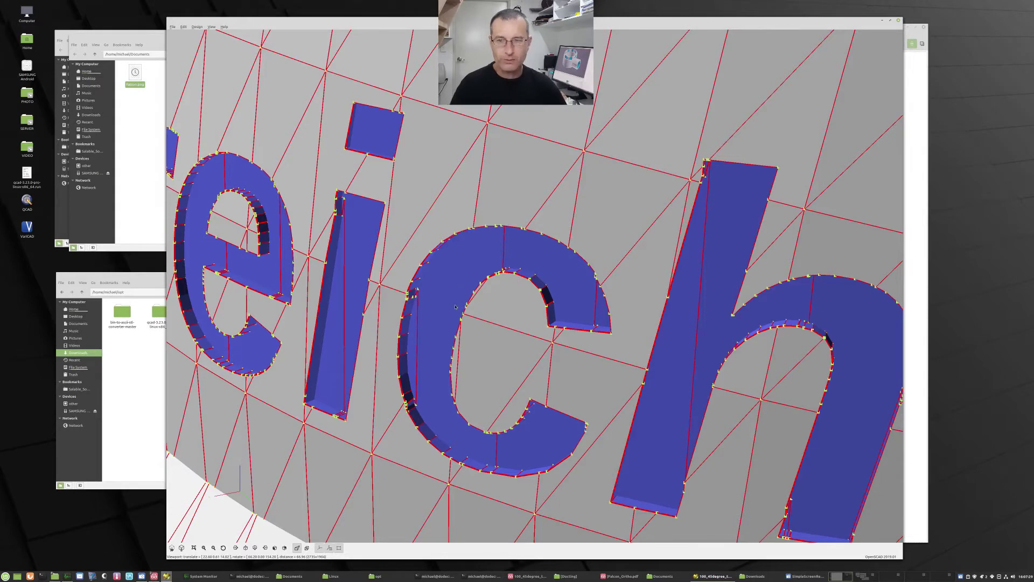
pyautogui.scroll(-2, 455, 306)
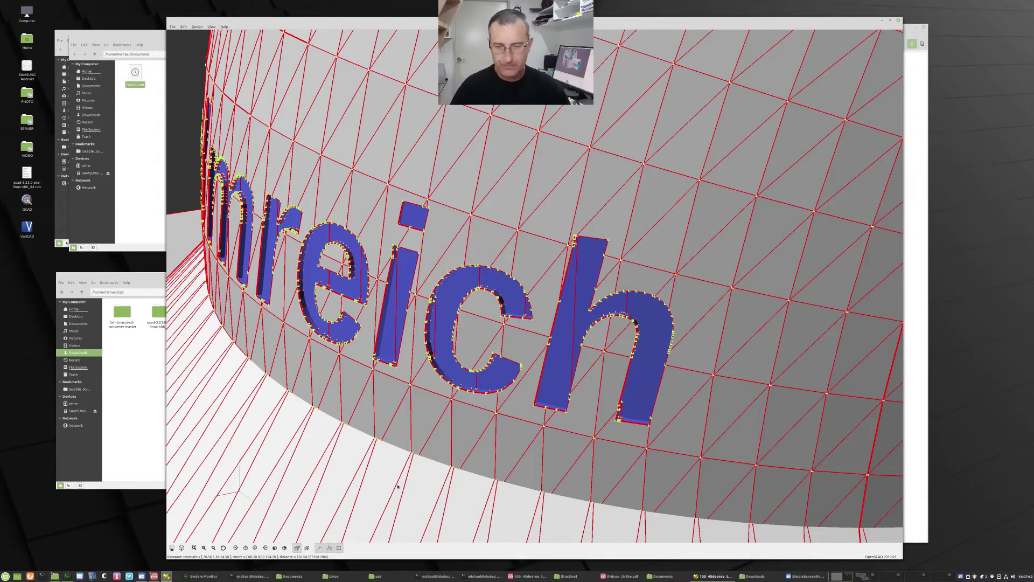
pyautogui.click(340, 548)
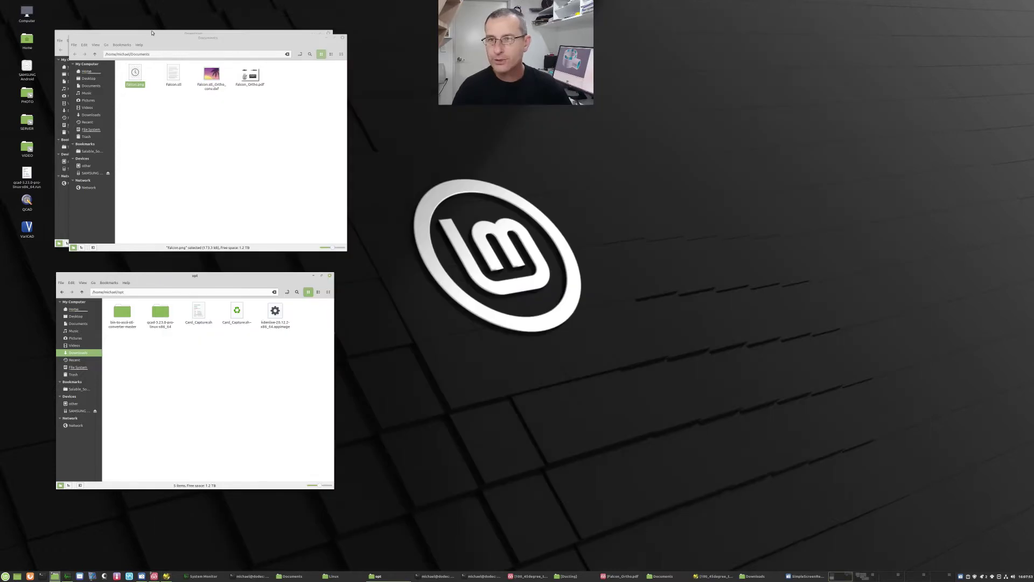
# Place the opt folder window at upper right and the stl2dxf_lin archive at lower left
pyautogui.click(152, 32)
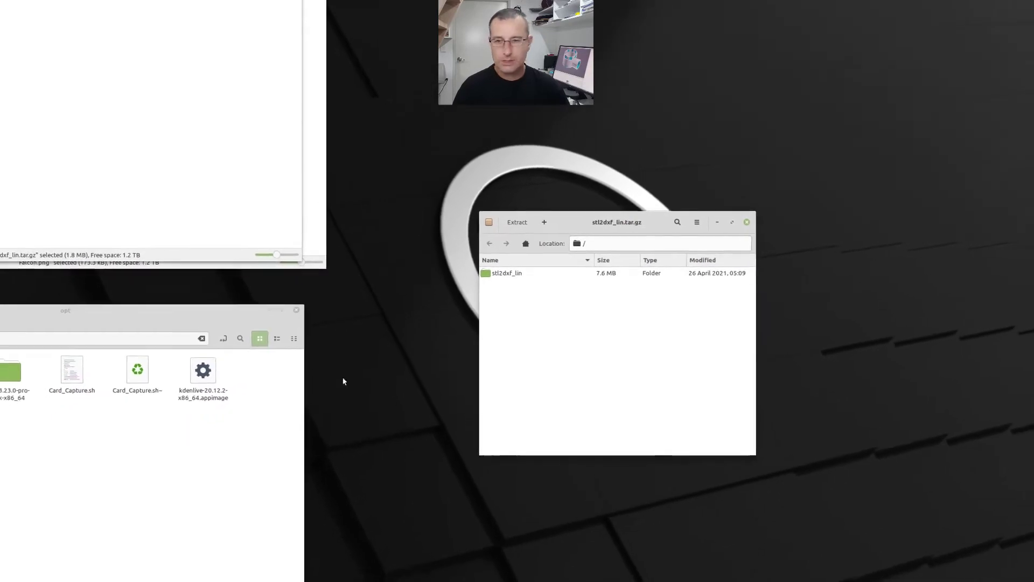
pyautogui.moveTo(206, 311); pyautogui.dragTo(918, 59)
pyautogui.moveTo(500, 224); pyautogui.dragTo(138, 326)
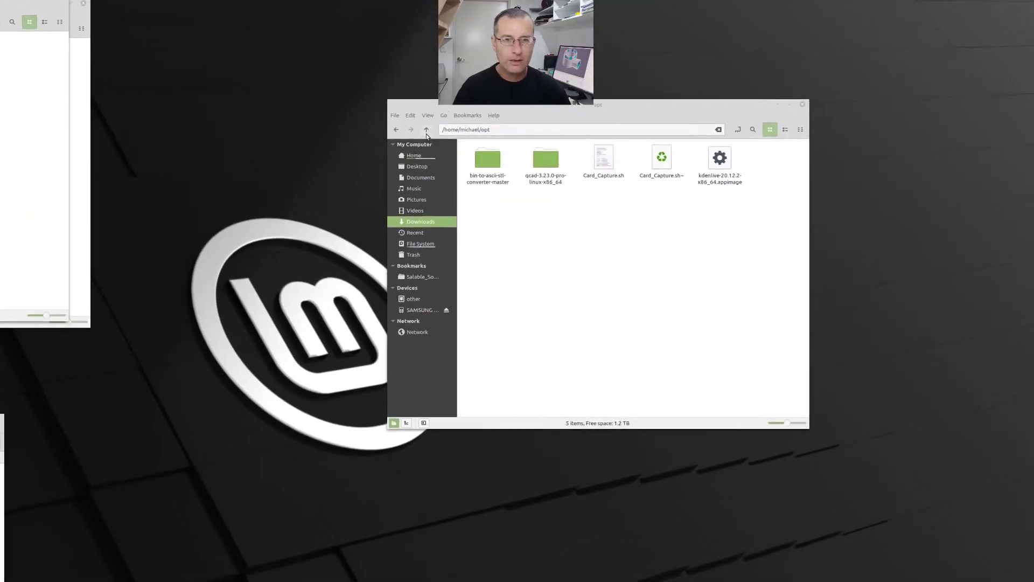
# Go up to Home and back into opt, now listing the extracted stl2dxf_lin folder
pyautogui.click(425, 131)
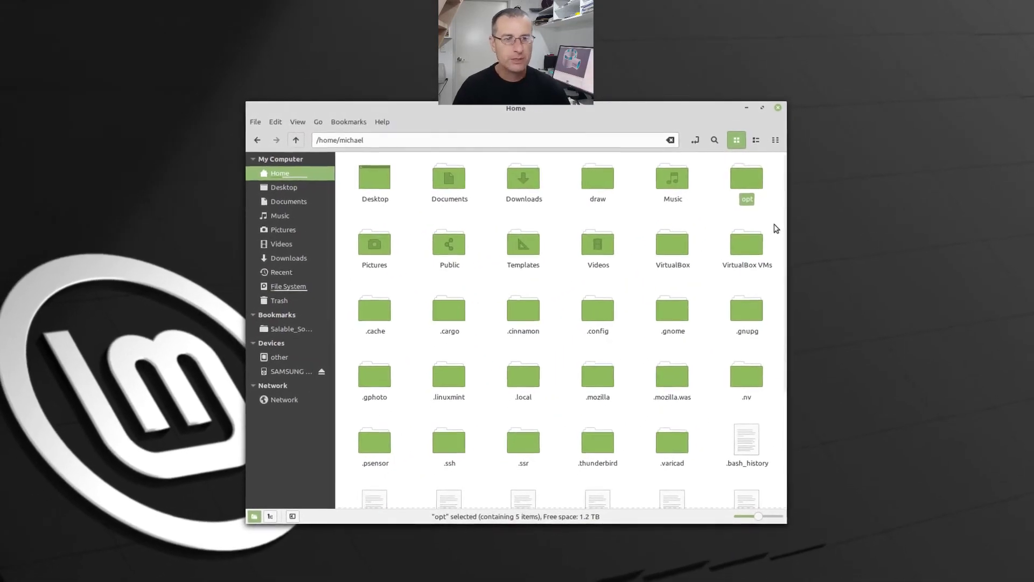
pyautogui.click(774, 226)
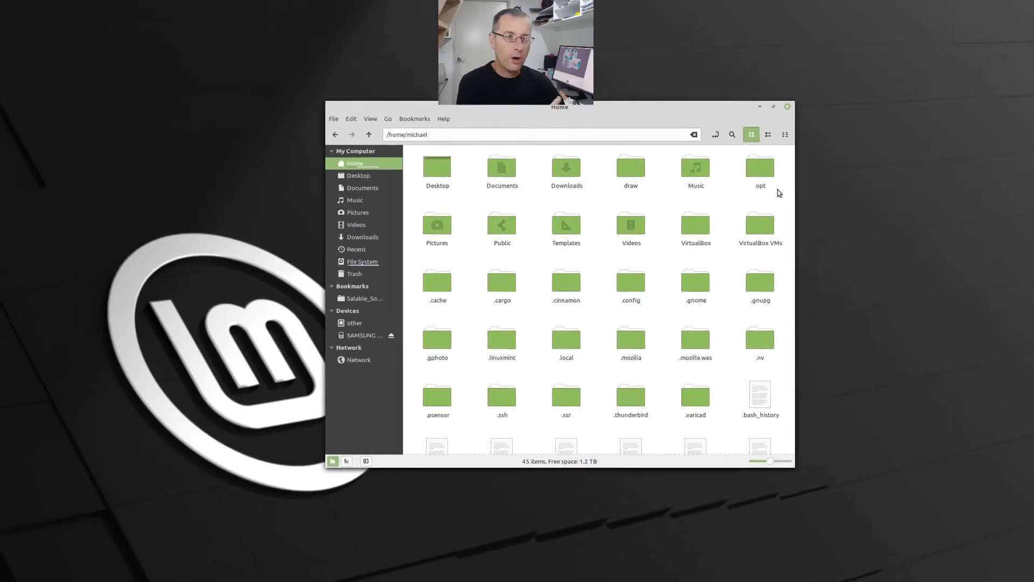
pyautogui.doubleClick(760, 168)
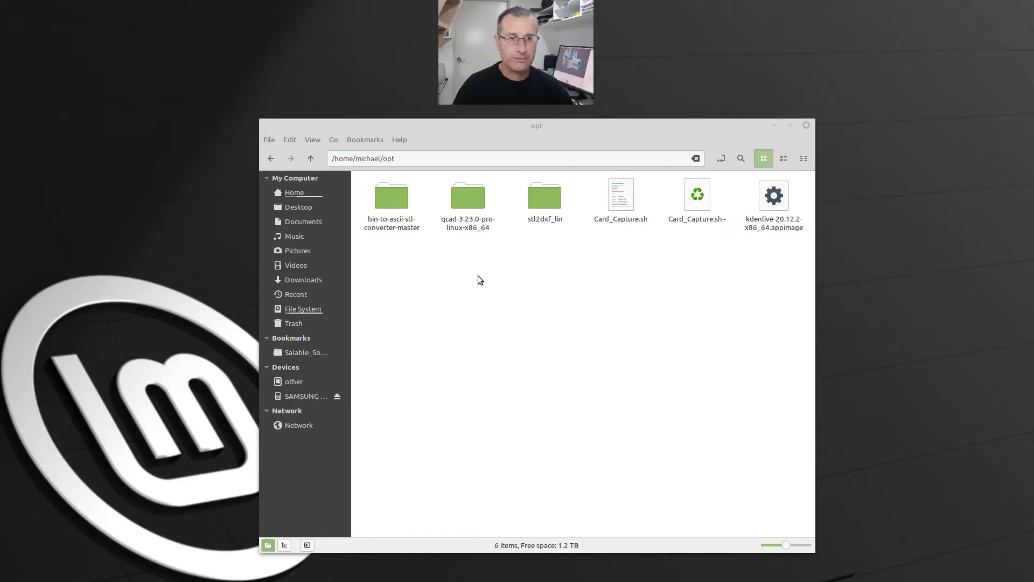
# Open stl2dxf_lin and then its STLs folder of sample models
pyautogui.doubleClick(550, 208)
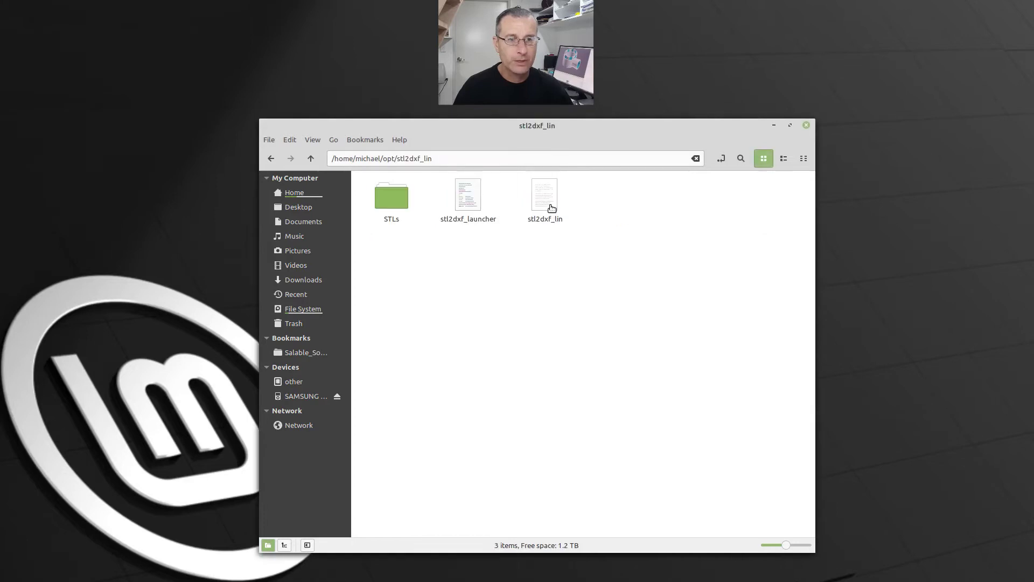
pyautogui.doubleClick(395, 208)
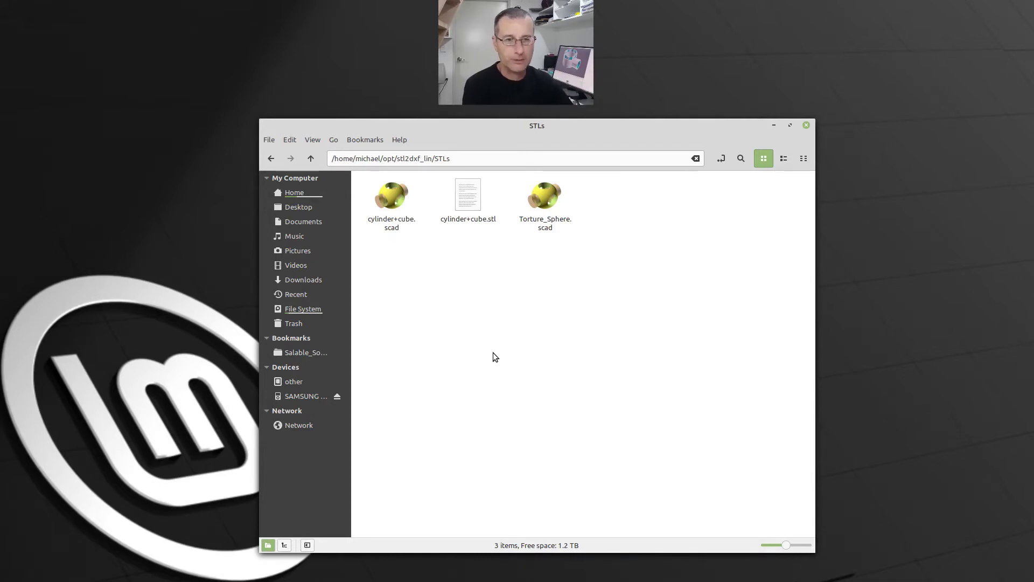
# Set opt/stl2dxf_lin/stl2dxf_launcher as the default application for cylinder+cube.stl and other STLs
pyautogui.rightClick(468, 195)
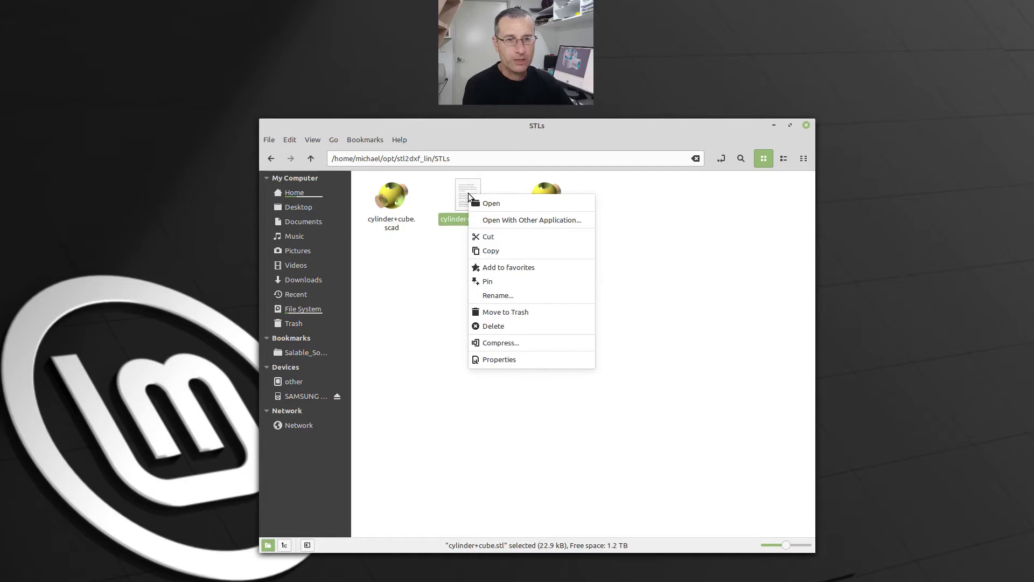
pyautogui.click(480, 213)
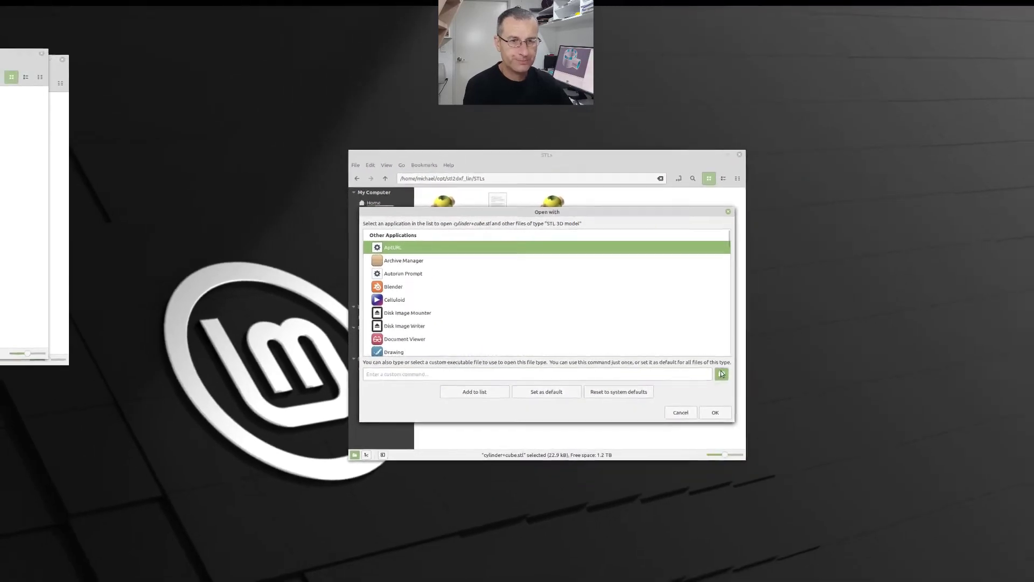
pyautogui.click(748, 400)
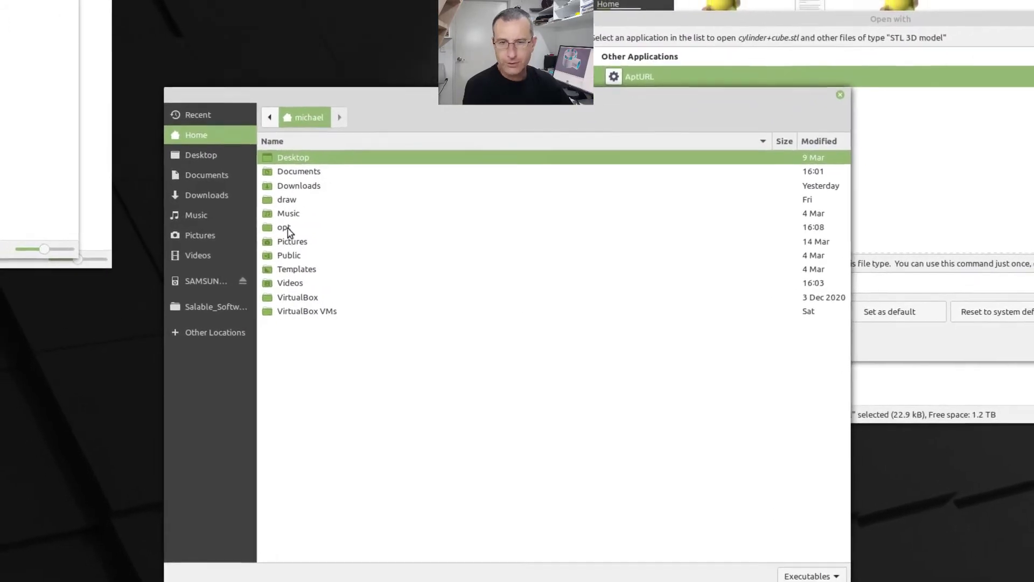
pyautogui.doubleClick(296, 233)
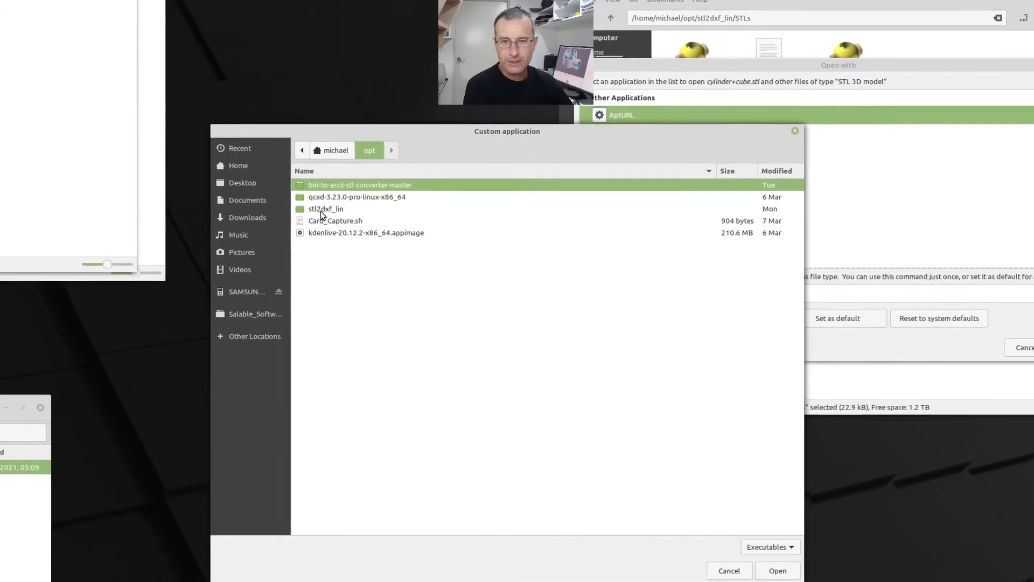
pyautogui.click(313, 205)
pyautogui.doubleClick(329, 215)
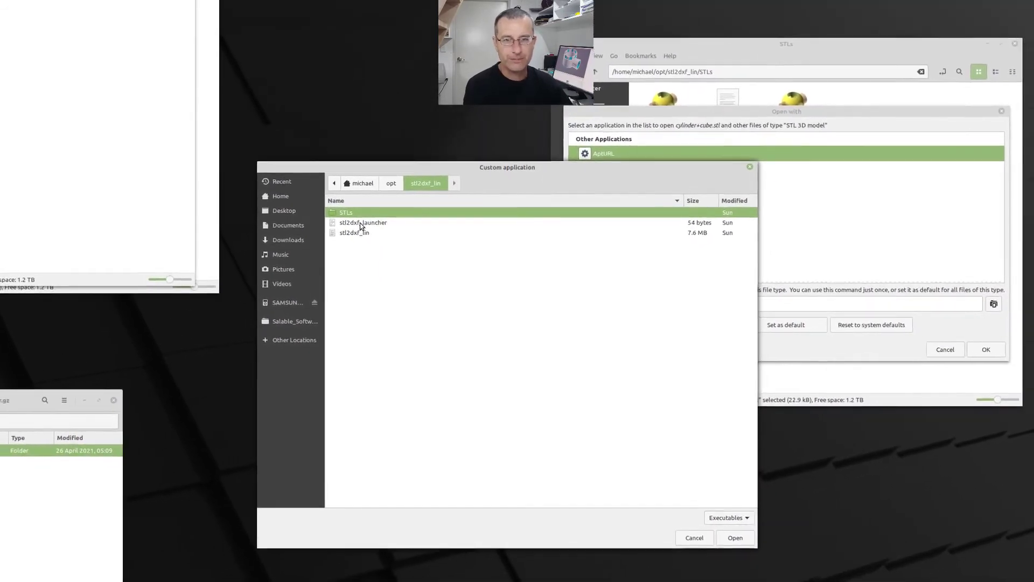
pyautogui.click(357, 217)
pyautogui.doubleClick(358, 217)
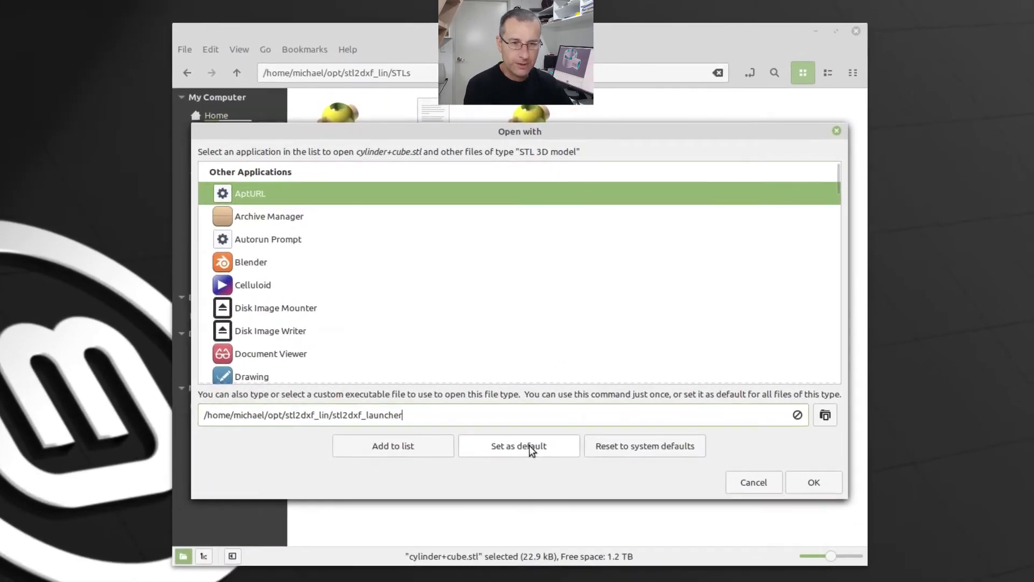
pyautogui.click(751, 331)
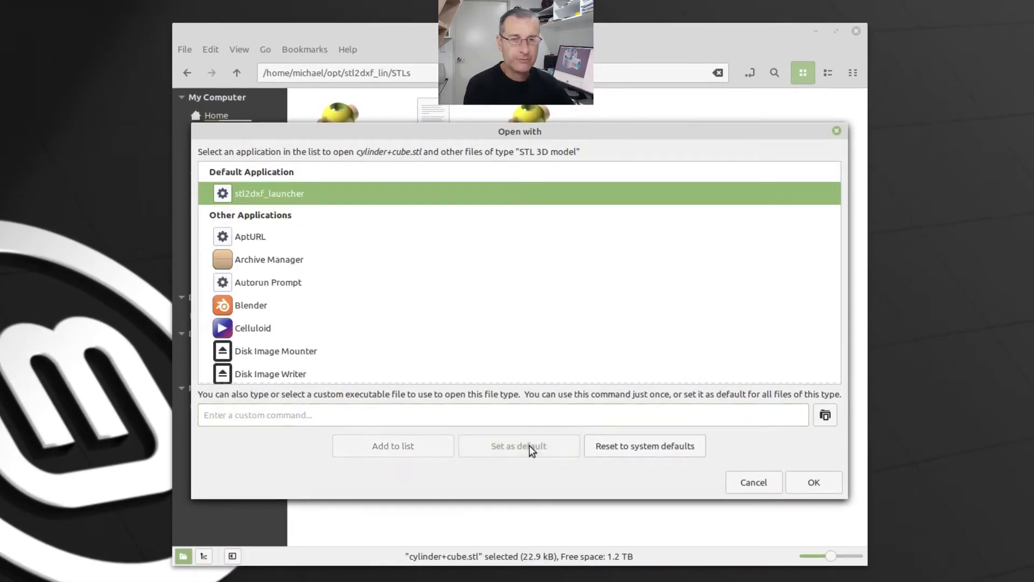
pyautogui.moveTo(583, 143); pyautogui.dragTo(304, 441)
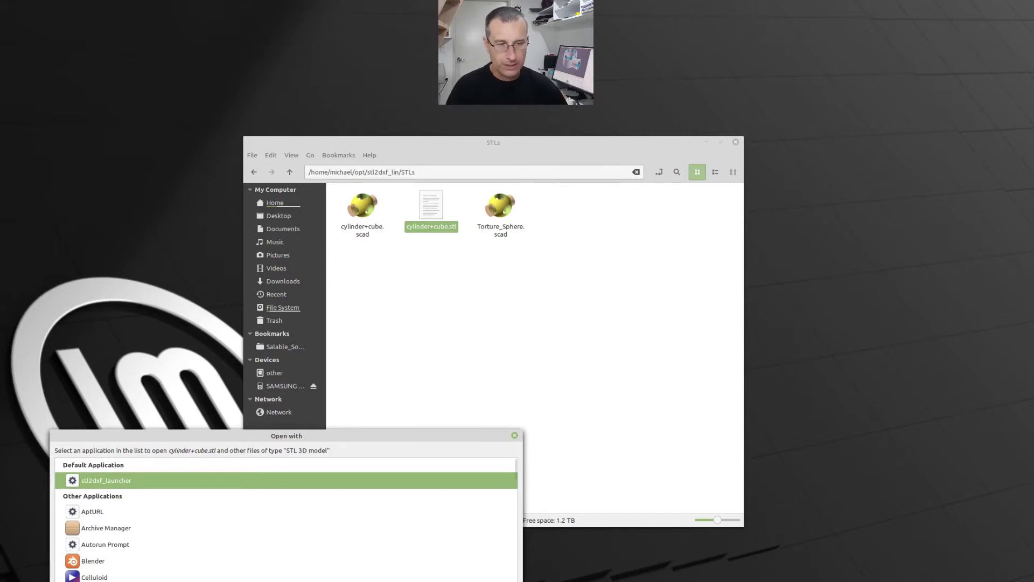
# Run stl2dxf on cylinder+cube.stl and open cylinder+cube.stl_Ortho_conv.dxf in QCAD
pyautogui.press('Return')
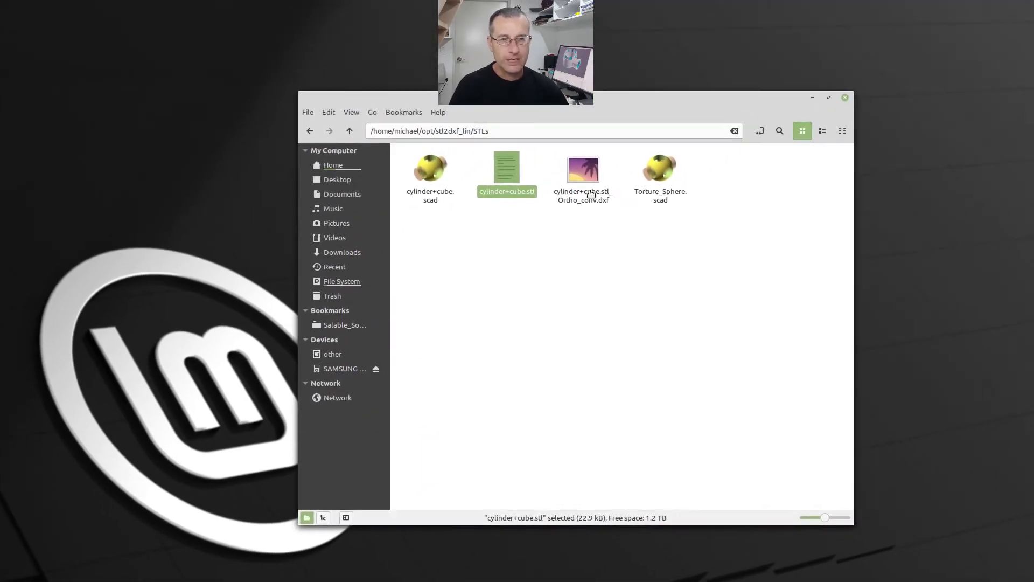
pyautogui.doubleClick(590, 178)
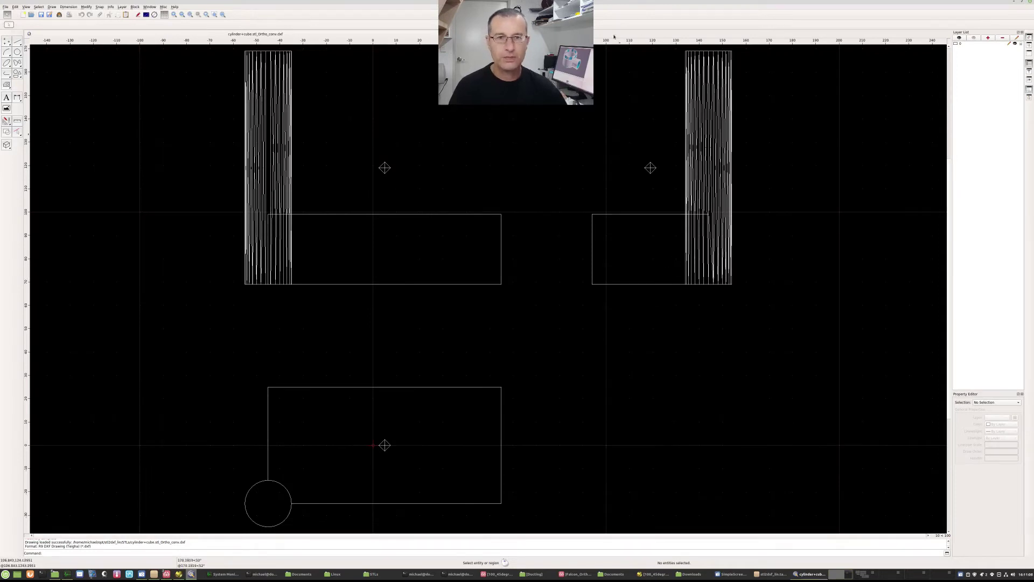
# Dock the QCAD window to the left half of the screen
pyautogui.moveTo(612, 2); pyautogui.dragTo(21, 198)
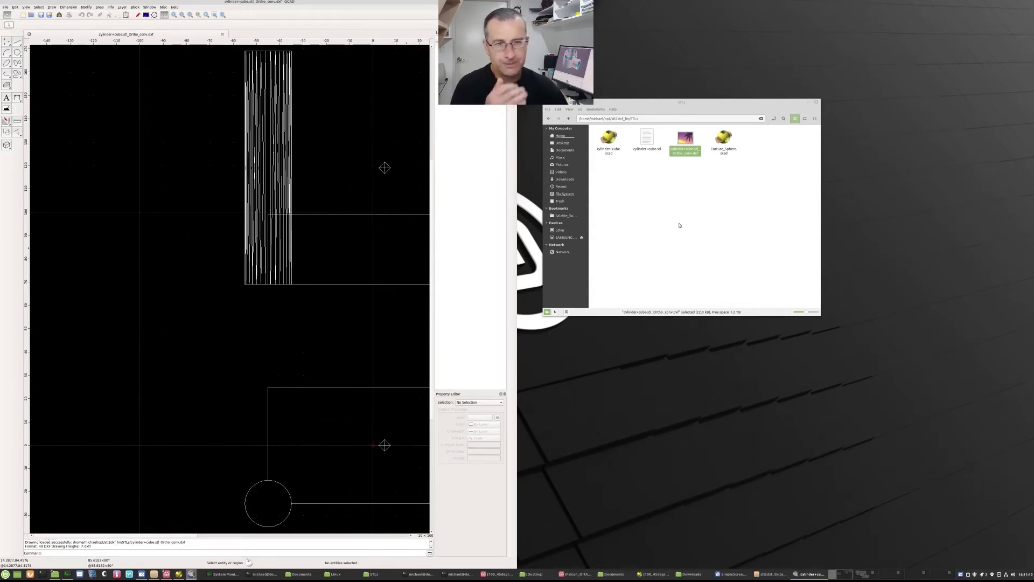
pyautogui.doubleClick(611, 139)
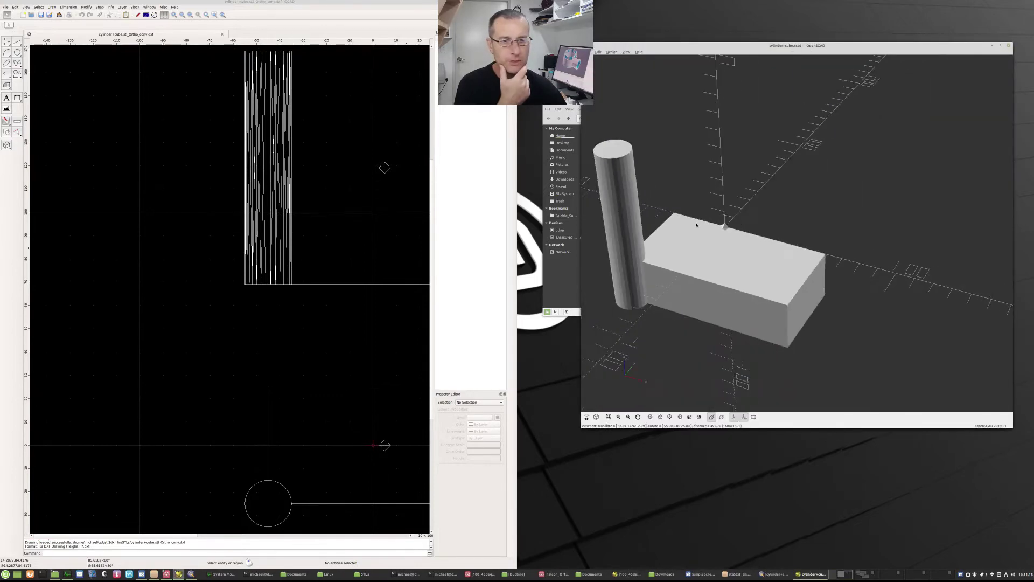
pyautogui.moveTo(691, 259); pyautogui.dragTo(704, 257)
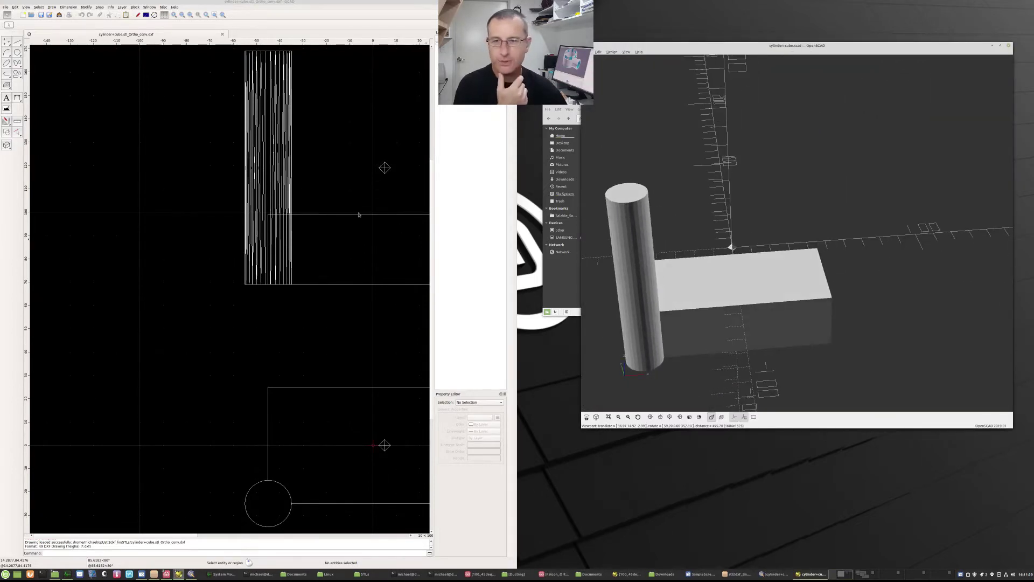
pyautogui.click(190, 15)
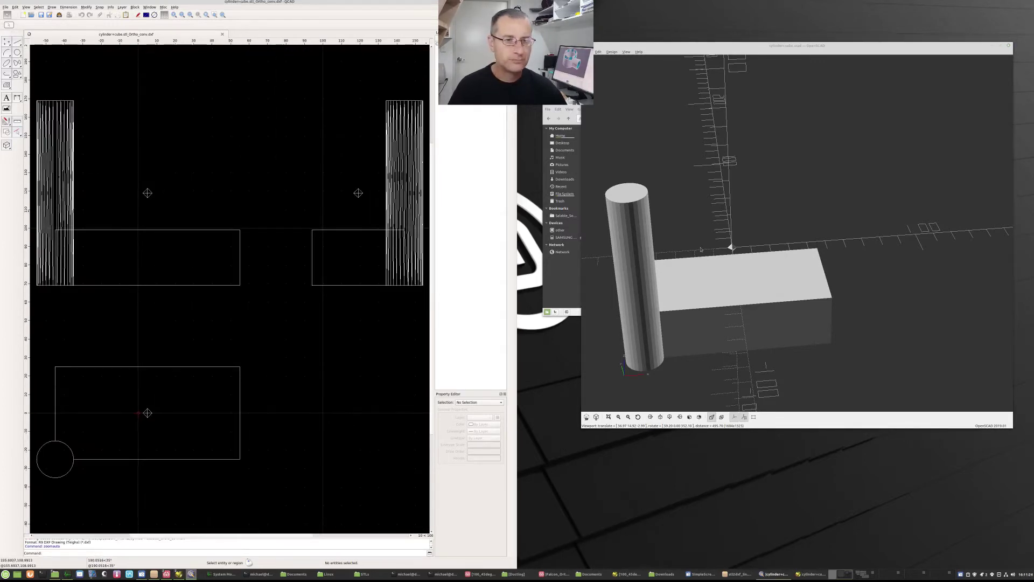
pyautogui.moveTo(713, 289); pyautogui.dragTo(770, 274)
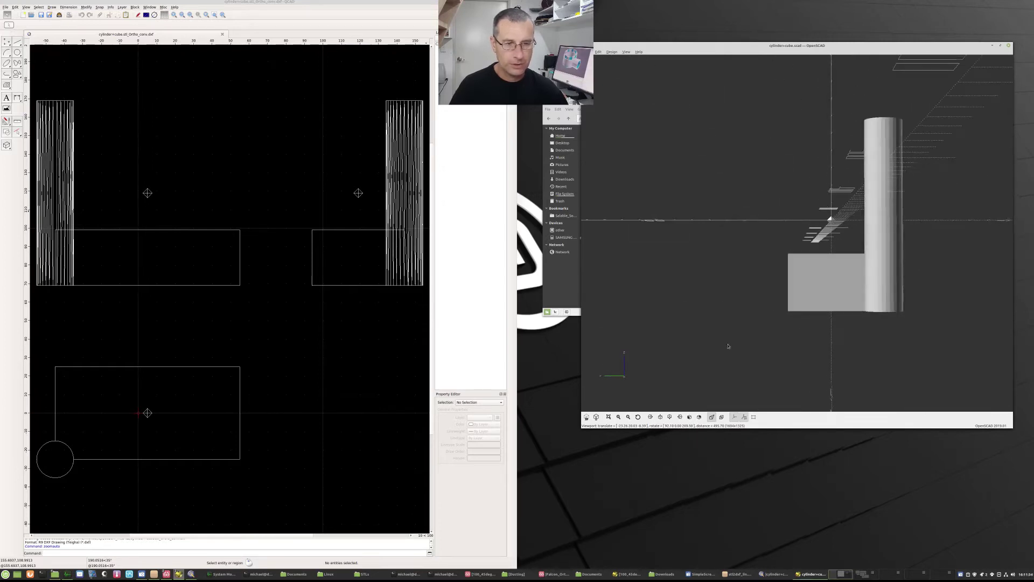
pyautogui.moveTo(835, 358); pyautogui.dragTo(842, 347)
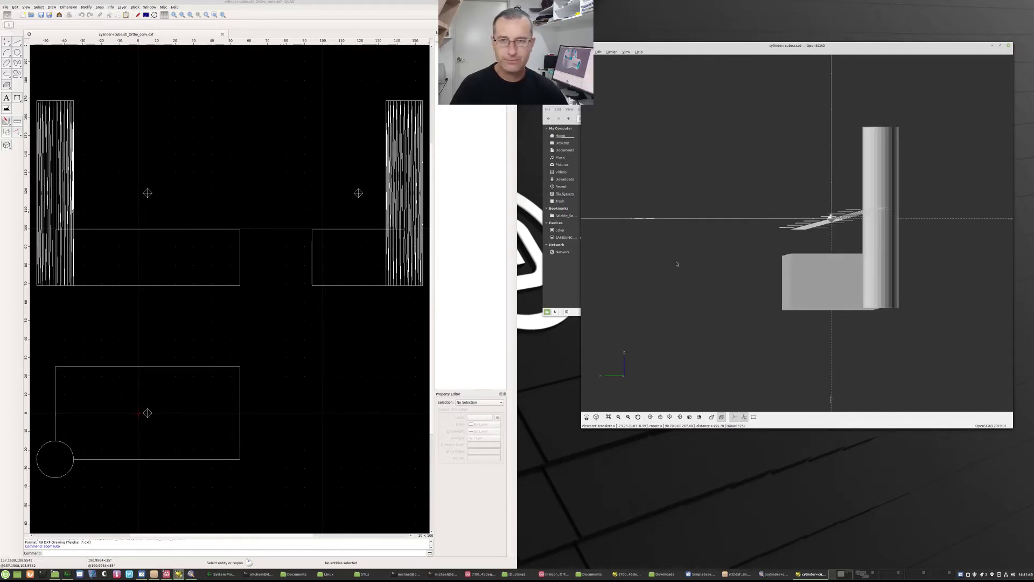
pyautogui.moveTo(819, 281); pyautogui.dragTo(788, 282)
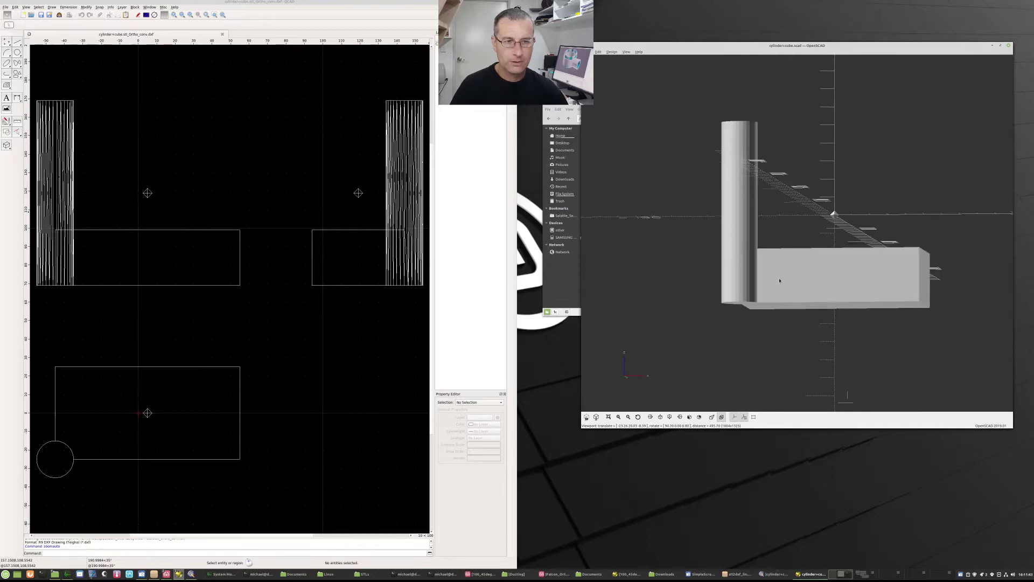
pyautogui.moveTo(780, 280); pyautogui.dragTo(781, 319)
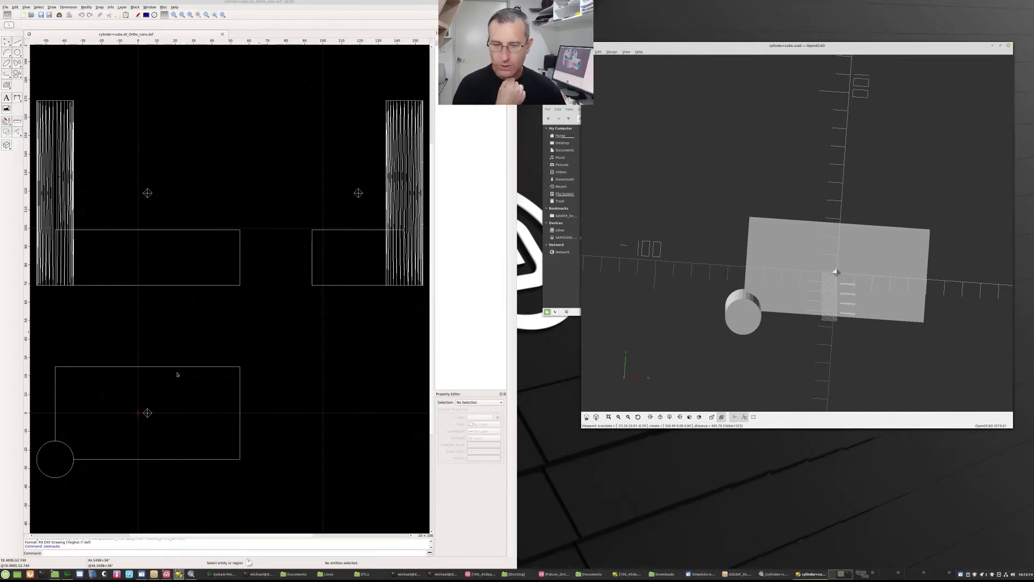
# Open a new terminal window, reposition and resize it, and enlarge its text
pyautogui.click(43, 574)
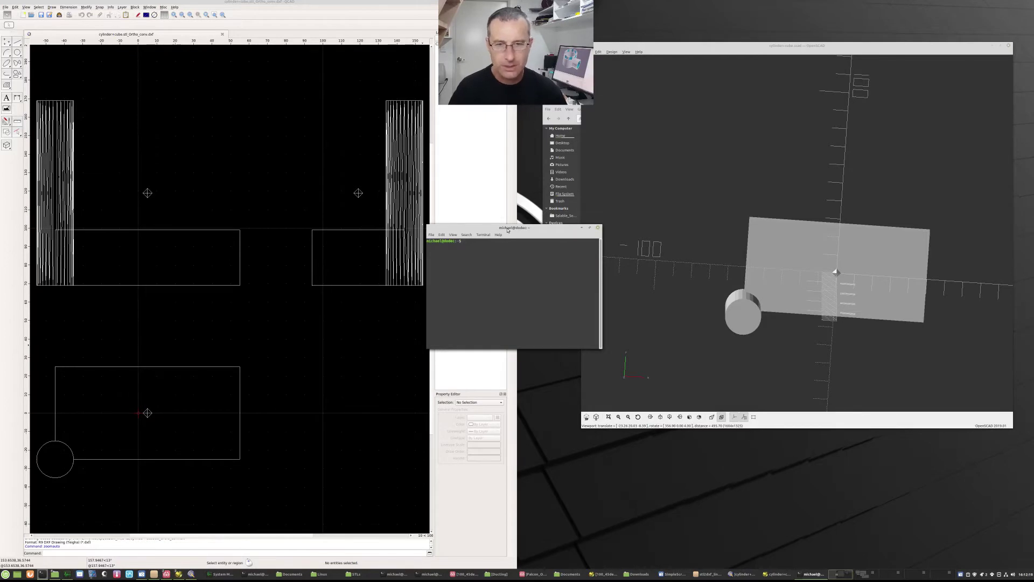
pyautogui.moveTo(508, 230); pyautogui.dragTo(512, 119)
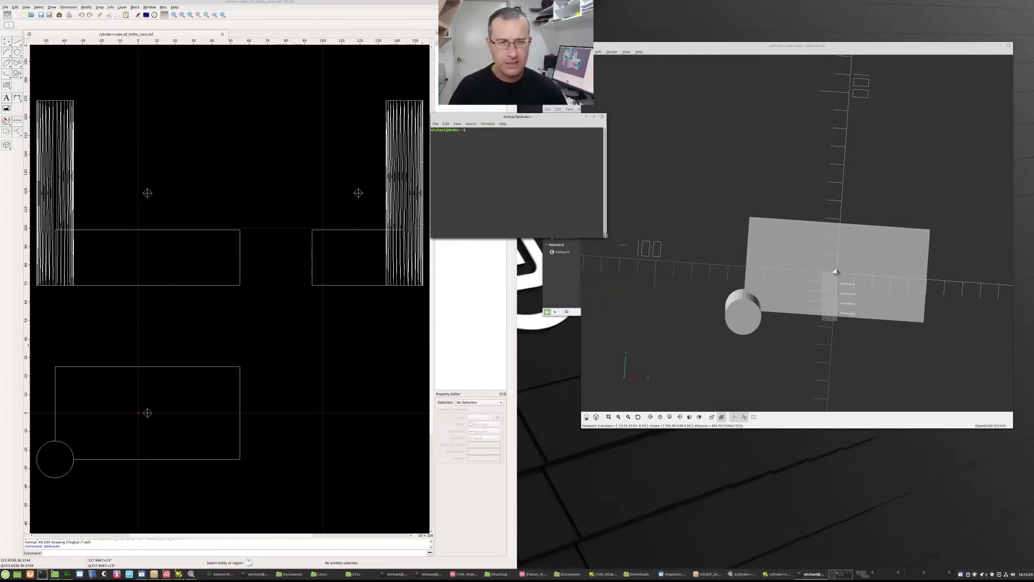
pyautogui.moveTo(604, 235); pyautogui.dragTo(714, 327)
pyautogui.hotkey('ctrl', '+')
pyautogui.hotkey('ctrl', '+')
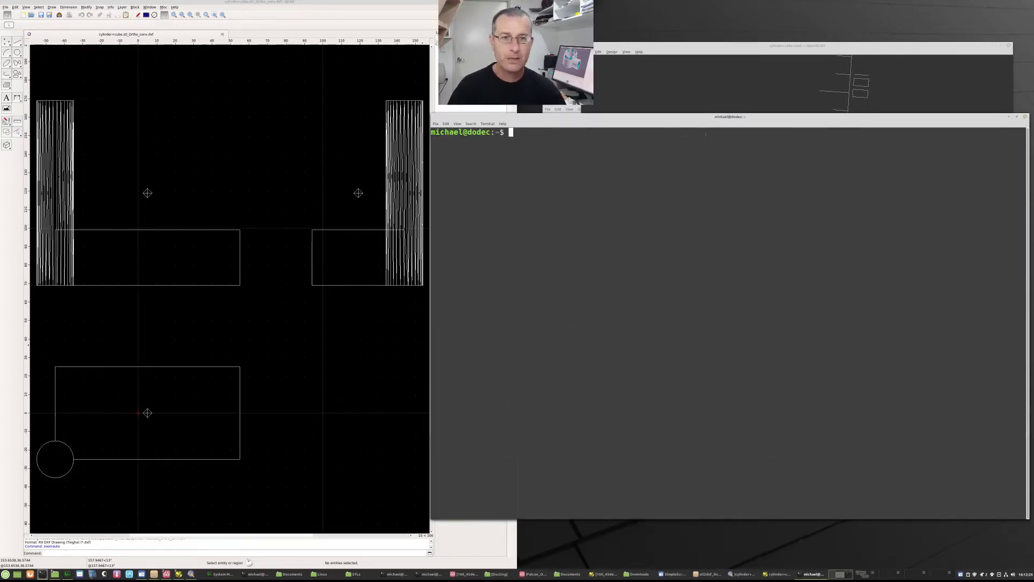
pyautogui.moveTo(711, 116); pyautogui.dragTo(668, 103)
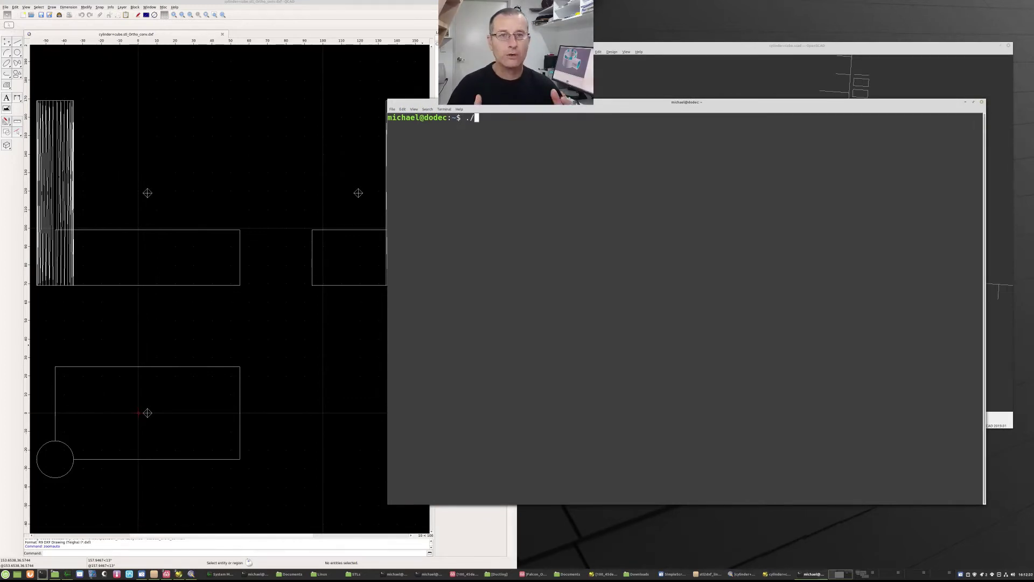
# Enter the command ./opt/stl2dxf_lin/stl2dxf_lin opt/stl2dxf_lin/STLs/cylinder+cube.stl using Tab completion
pyautogui.write('op[')
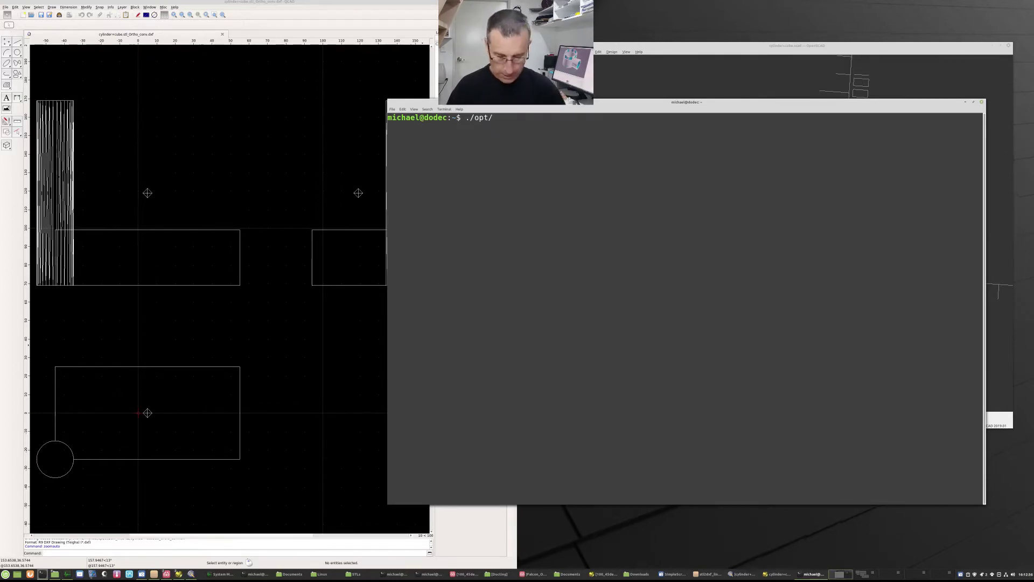
pyautogui.write('stl2dxf_lin/')
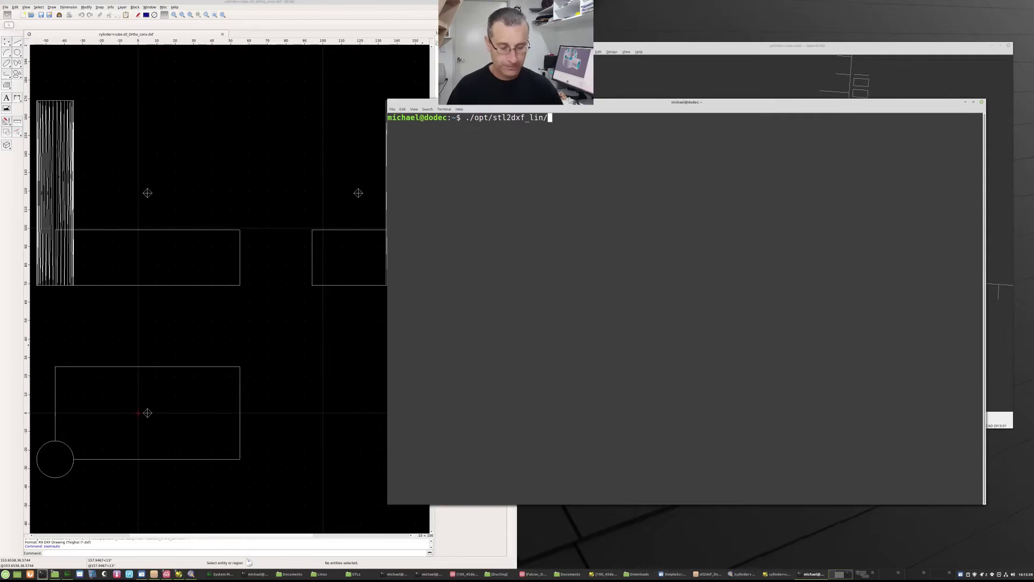
pyautogui.write('stl2dxf_lin')
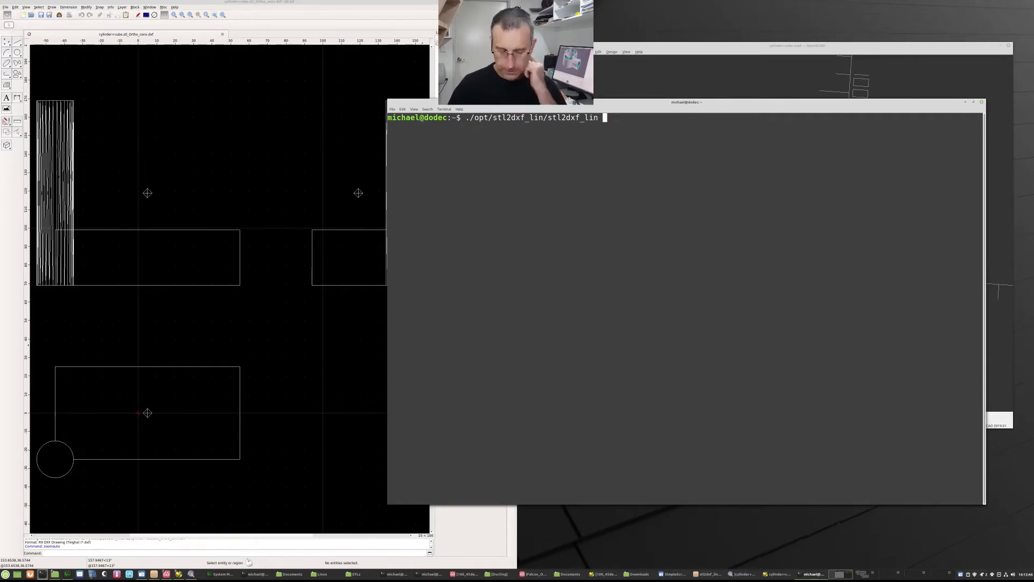
pyautogui.write(' op')
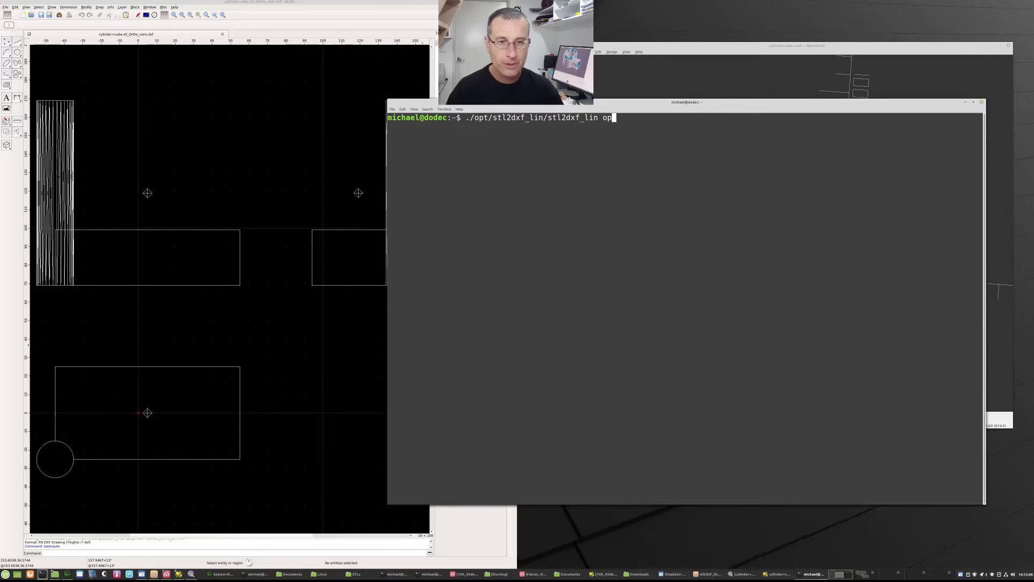
pyautogui.press('Tab')
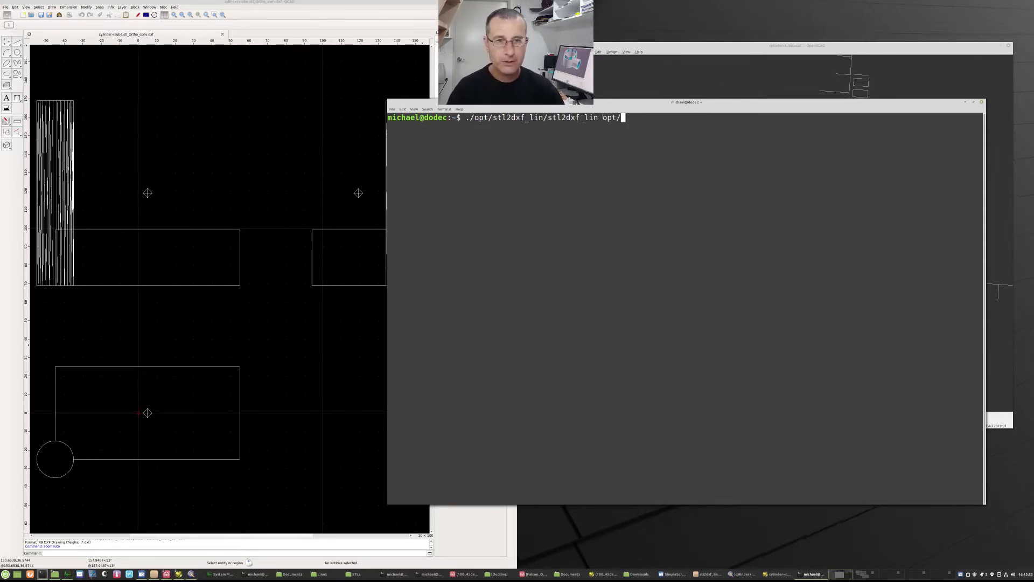
pyautogui.press('Home')
pyautogui.press('Right')
pyautogui.press('End')
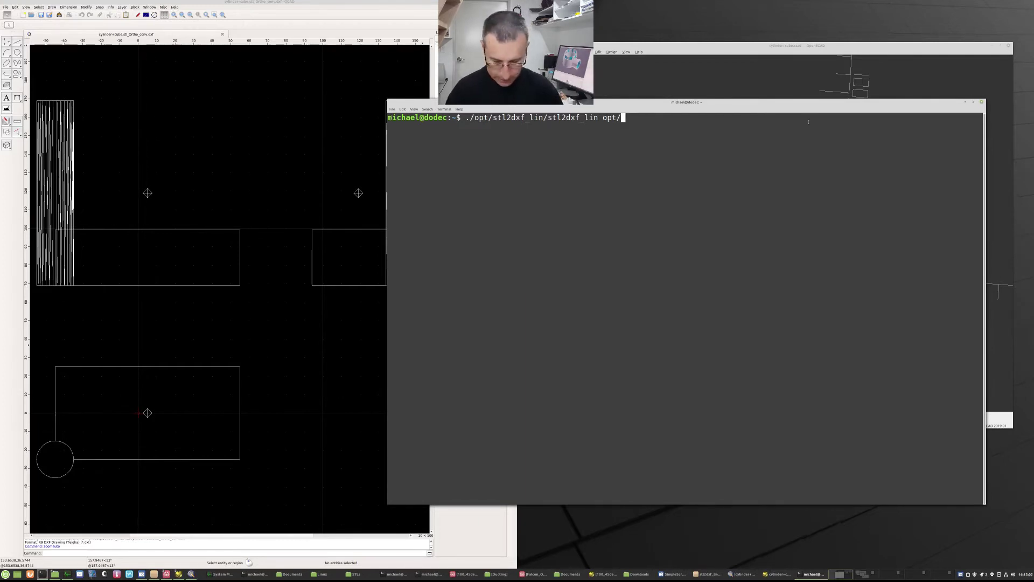
pyautogui.write('st')
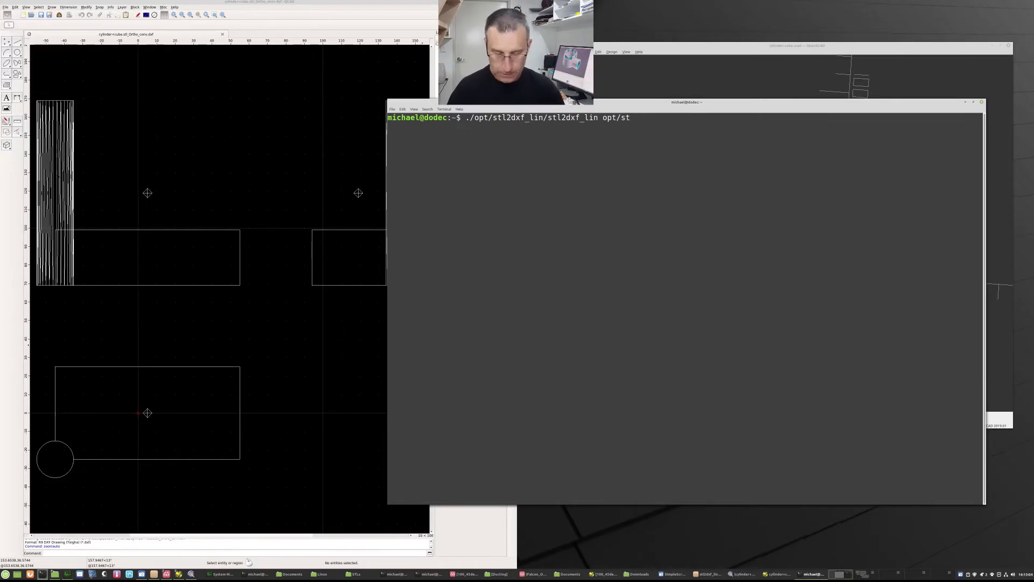
pyautogui.press('Tab')
pyautogui.write('S')
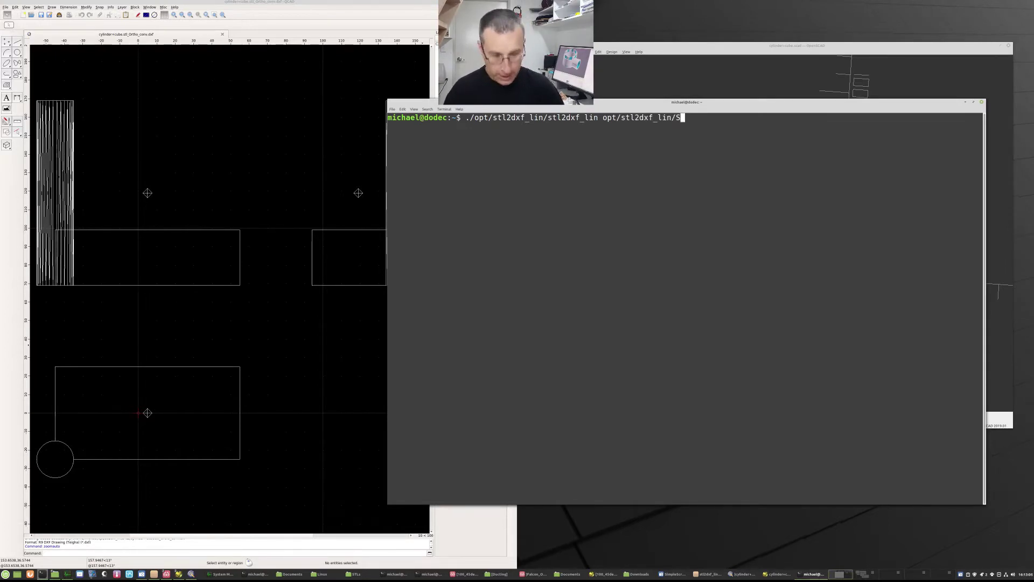
pyautogui.write('T')
pyautogui.press('Tab')
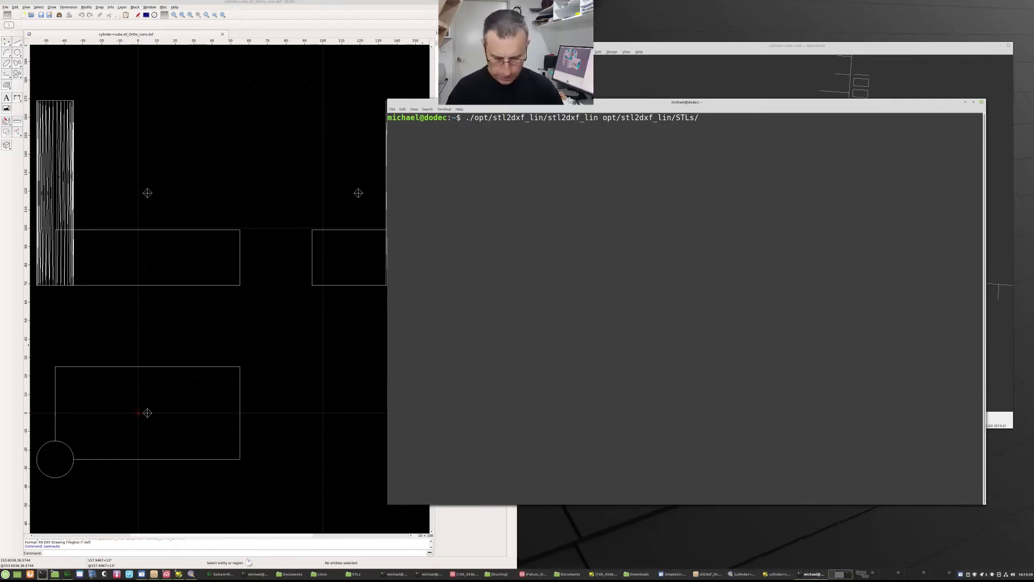
pyautogui.write('c')
pyautogui.press('Tab')
pyautogui.write('s')
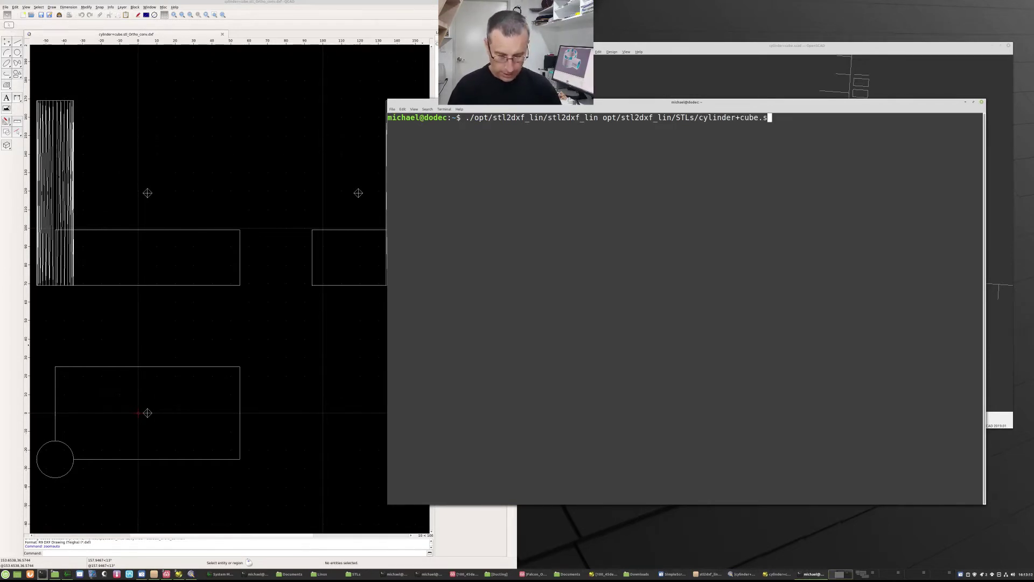
pyautogui.write('tl')
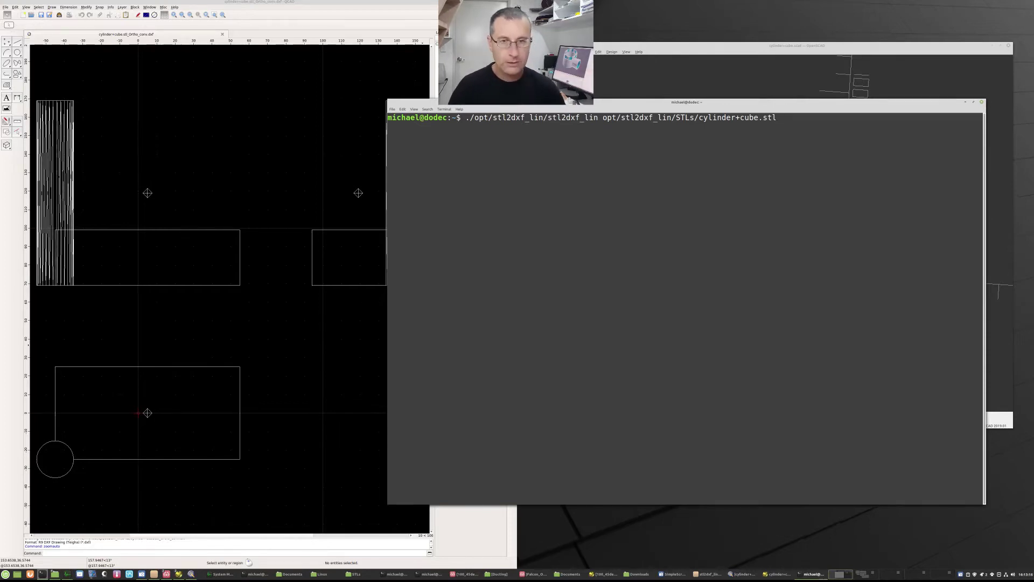
# Run stl2dxf and highlight the 429 triangles, 1278 vertices and min/max size output lines
pyautogui.press('Return')
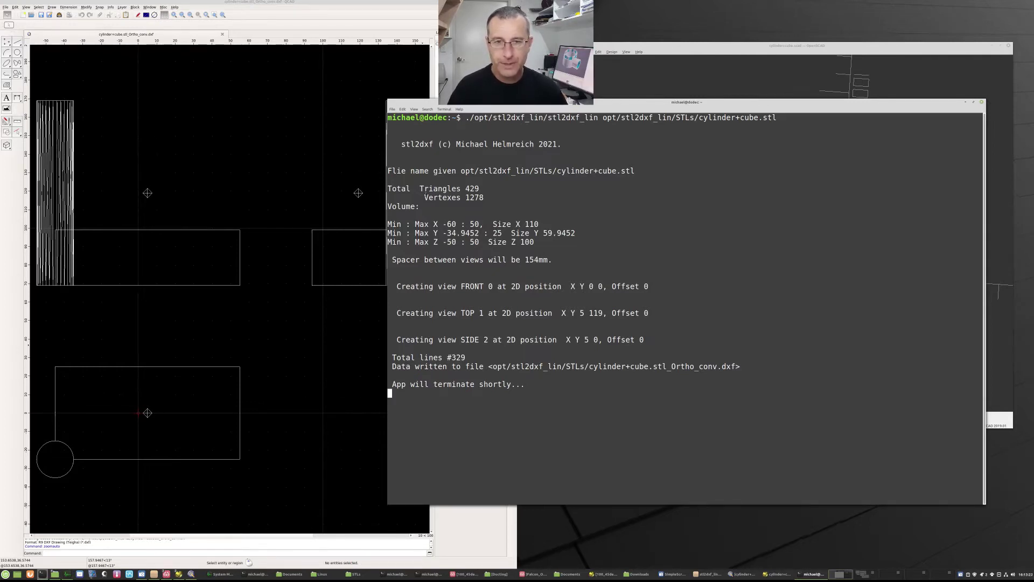
pyautogui.doubleClick(473, 188)
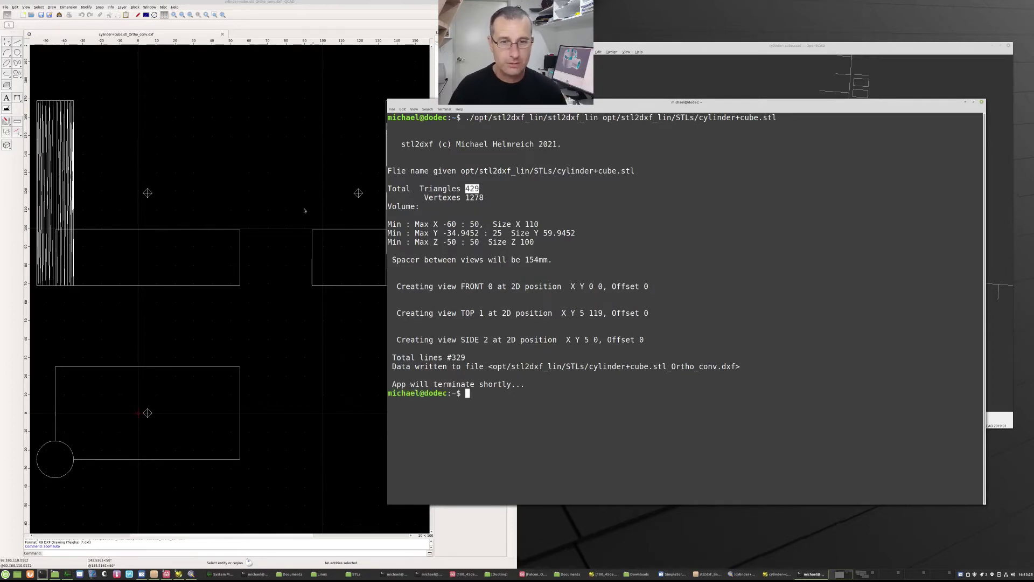
pyautogui.moveTo(466, 197); pyautogui.dragTo(484, 197)
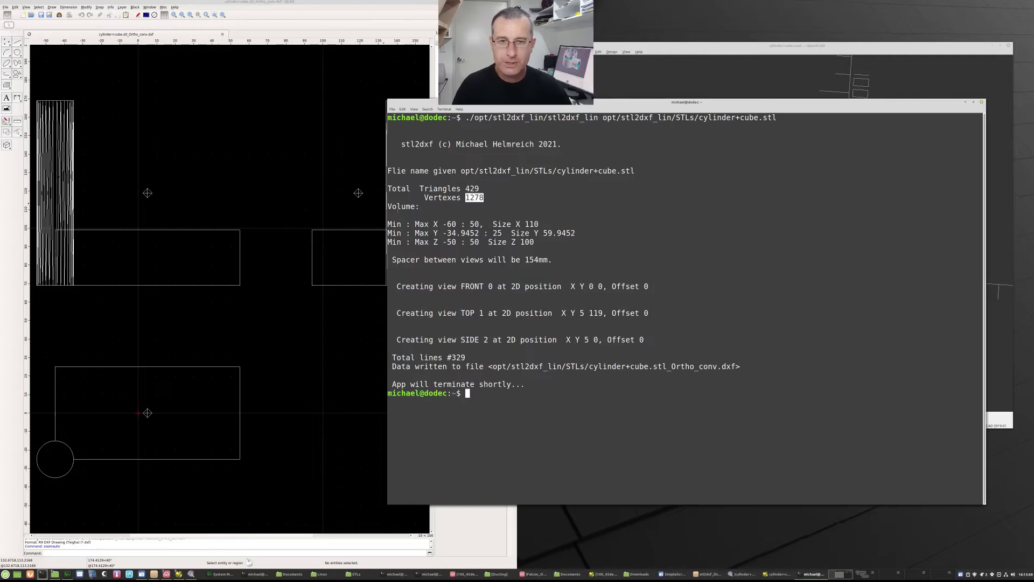
pyautogui.moveTo(397, 206); pyautogui.dragTo(542, 245)
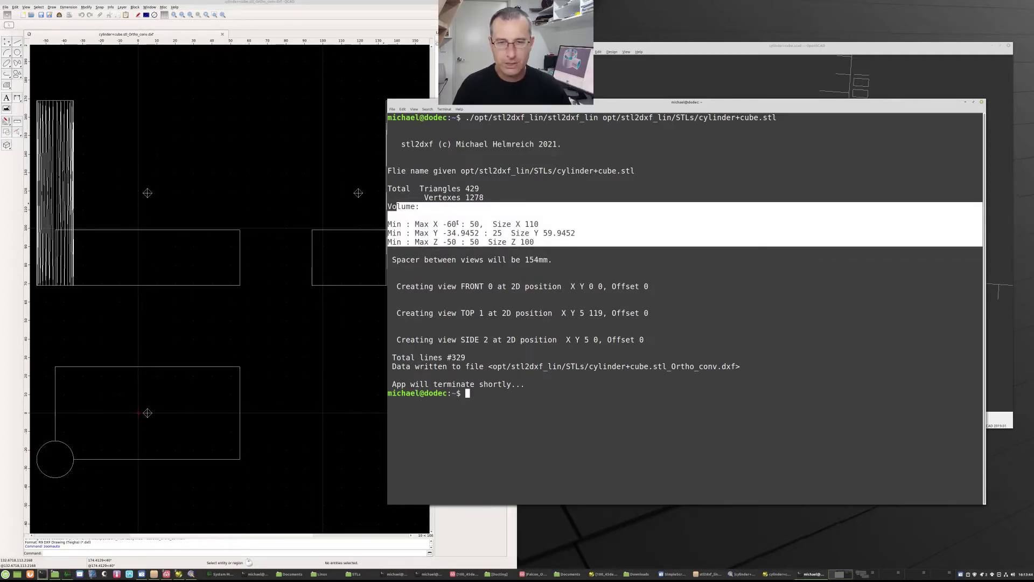
pyautogui.click(526, 223)
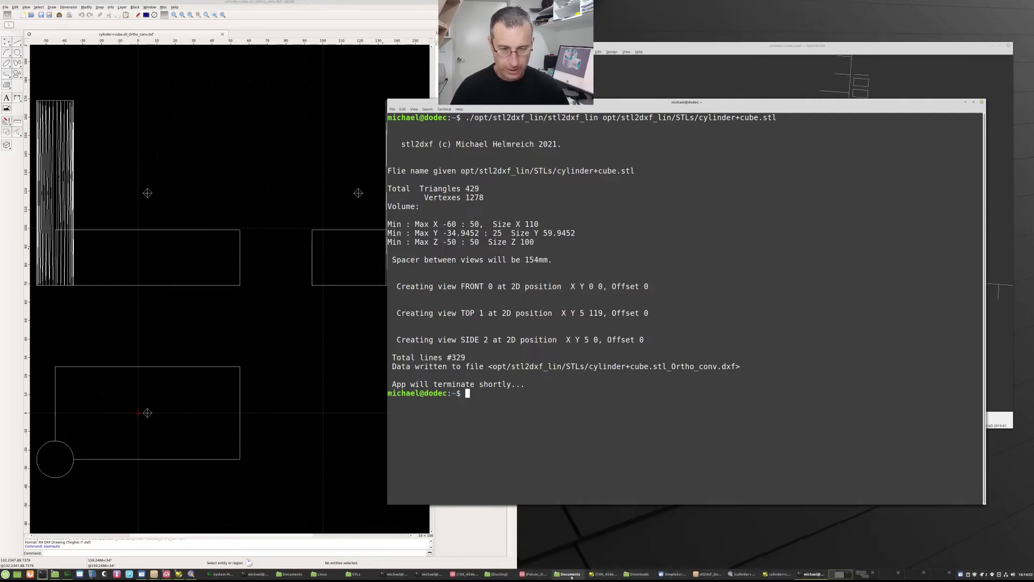
# Open Falcon_Ortho.pdf from the Documents folder window
pyautogui.click(569, 574)
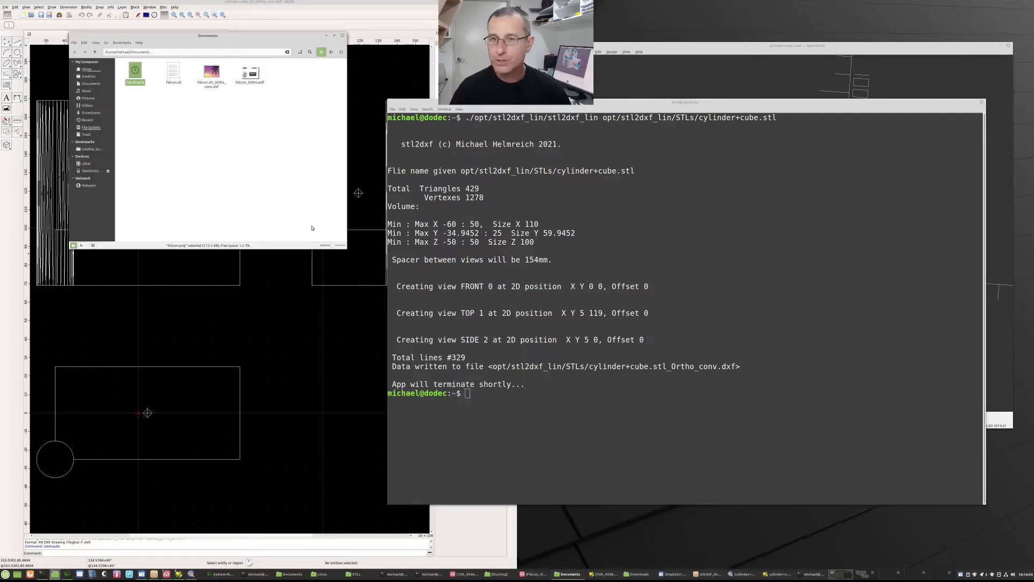
pyautogui.doubleClick(250, 72)
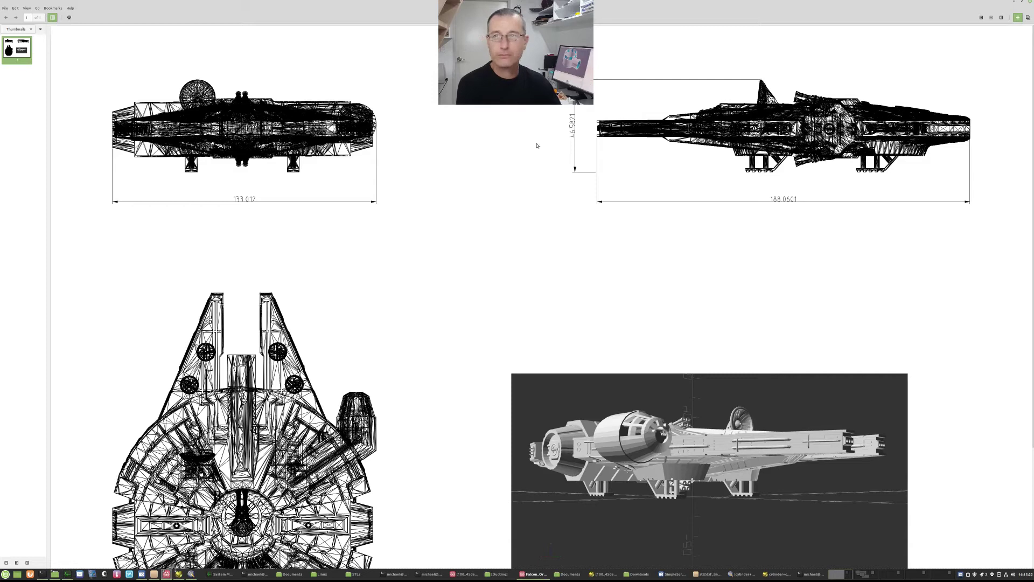
# Switch Xreader to View > Best Fit for the Falcon drawing
pyautogui.click(26, 10)
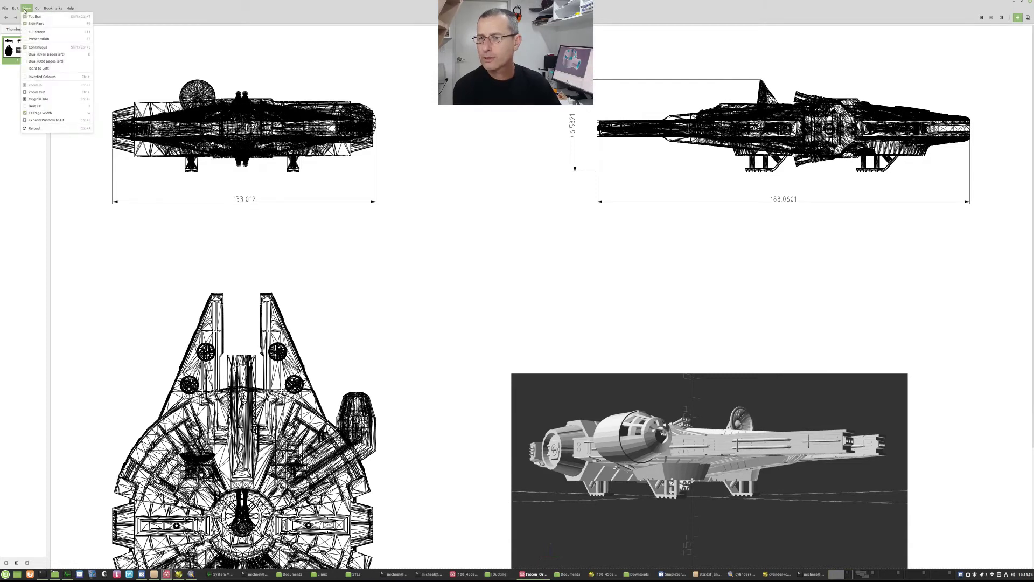
pyautogui.click(53, 106)
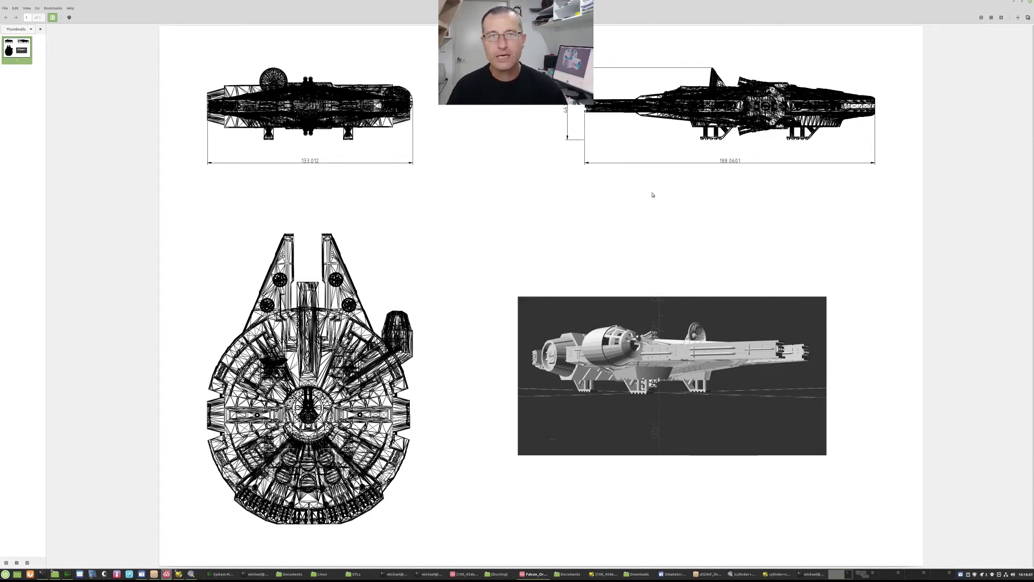
# Minimise the Falcon PDF viewer and bring the cylinder+cube OpenSCAD window forward
pyautogui.click(1020, 2)
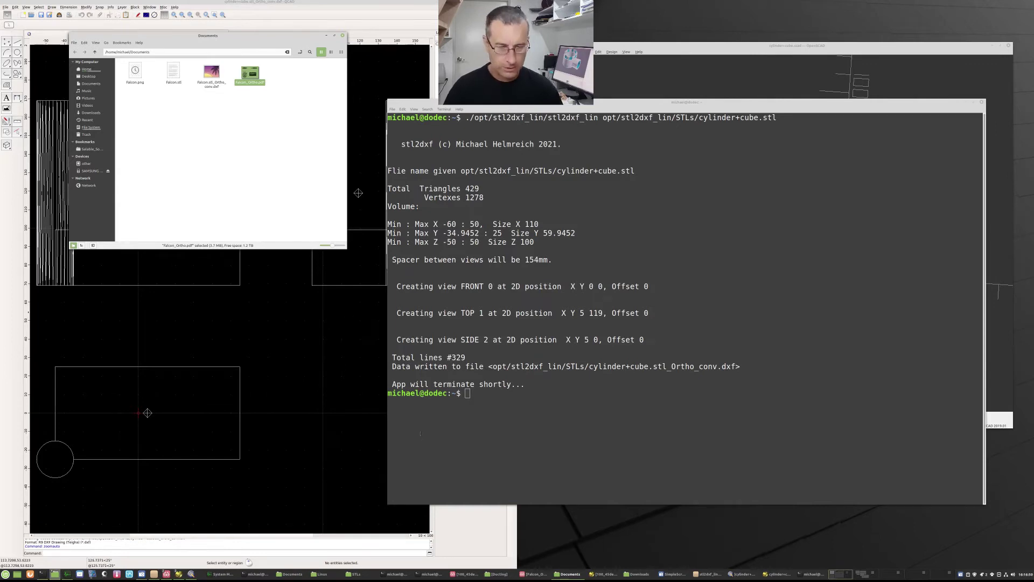
pyautogui.click(775, 573)
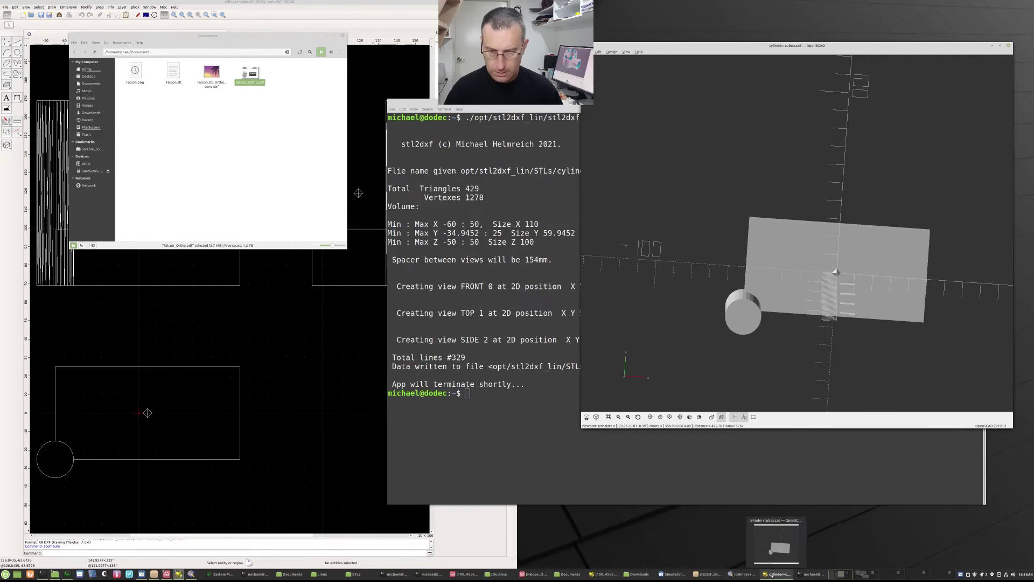
# Bring up the fan duct model, turn it toward the Helmreich text and zoom in
pyautogui.click(602, 574)
pyautogui.scroll(-10, 601, 398)
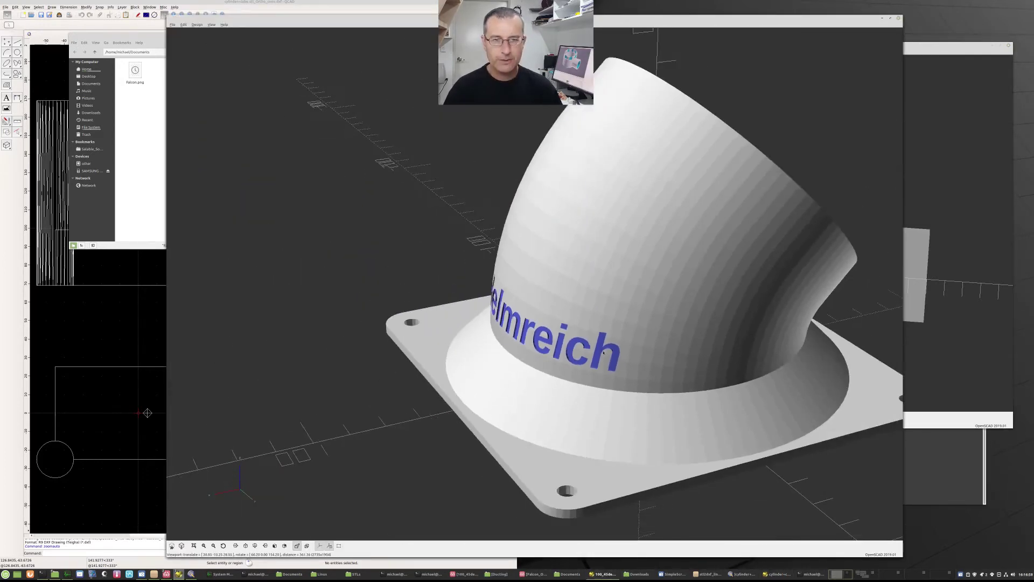
pyautogui.moveTo(600, 383); pyautogui.dragTo(642, 375)
pyautogui.moveTo(525, 453); pyautogui.dragTo(626, 415, button='right')
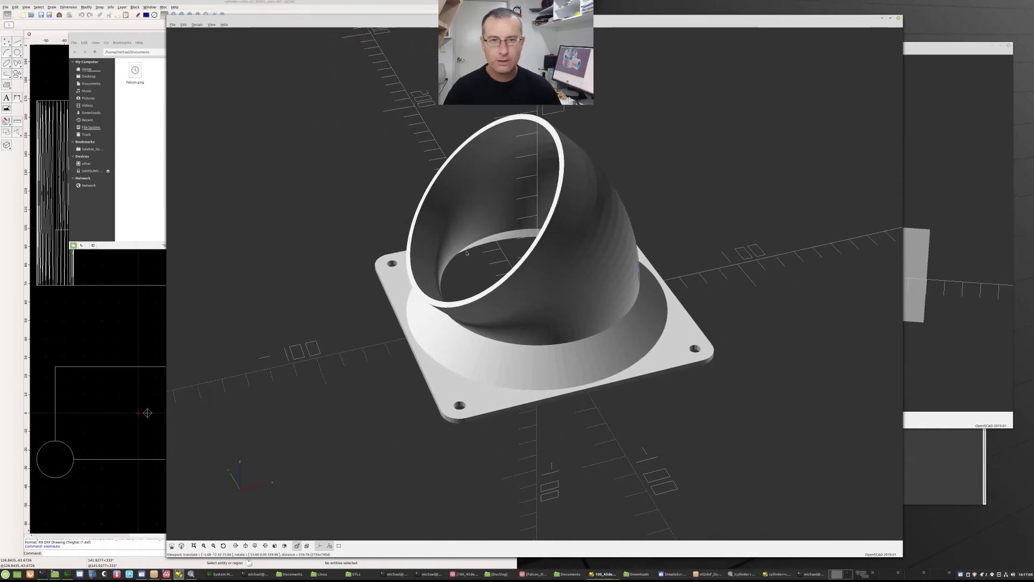
pyautogui.scroll(2, 467, 253)
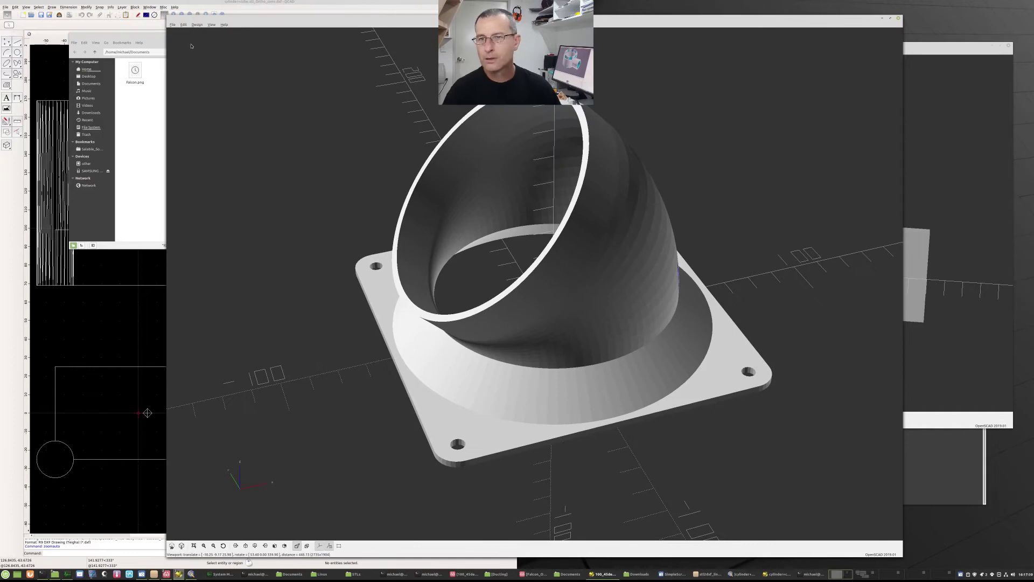
# Export the current view as the image 100_45degree_text.png into Documents
pyautogui.click(171, 25)
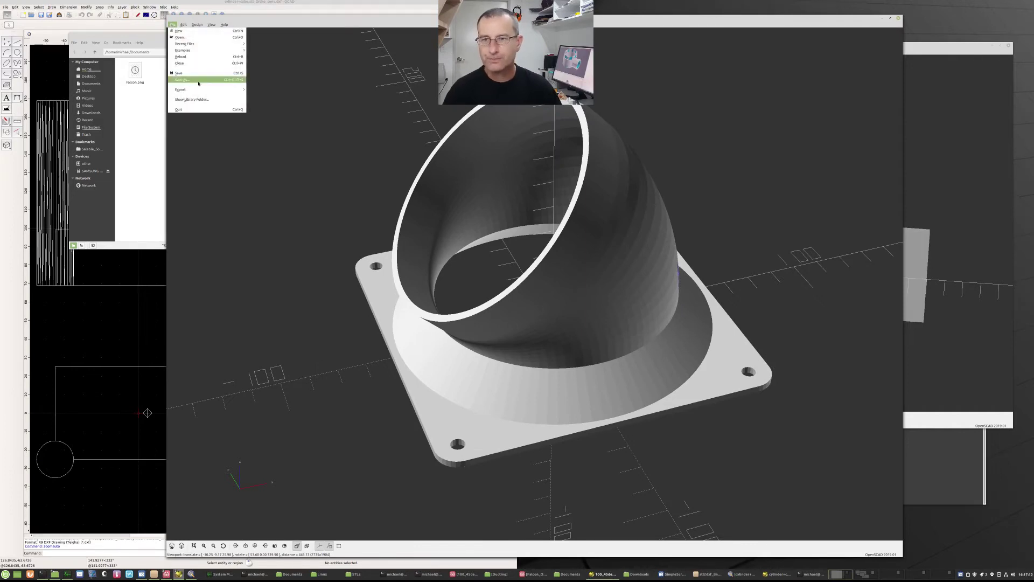
pyautogui.moveTo(200, 91)
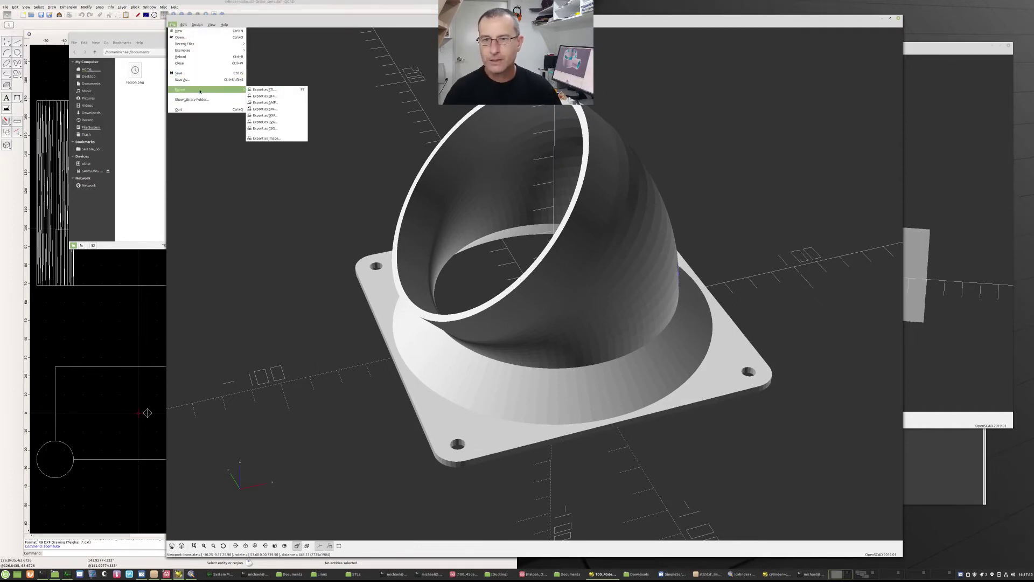
pyautogui.click(266, 138)
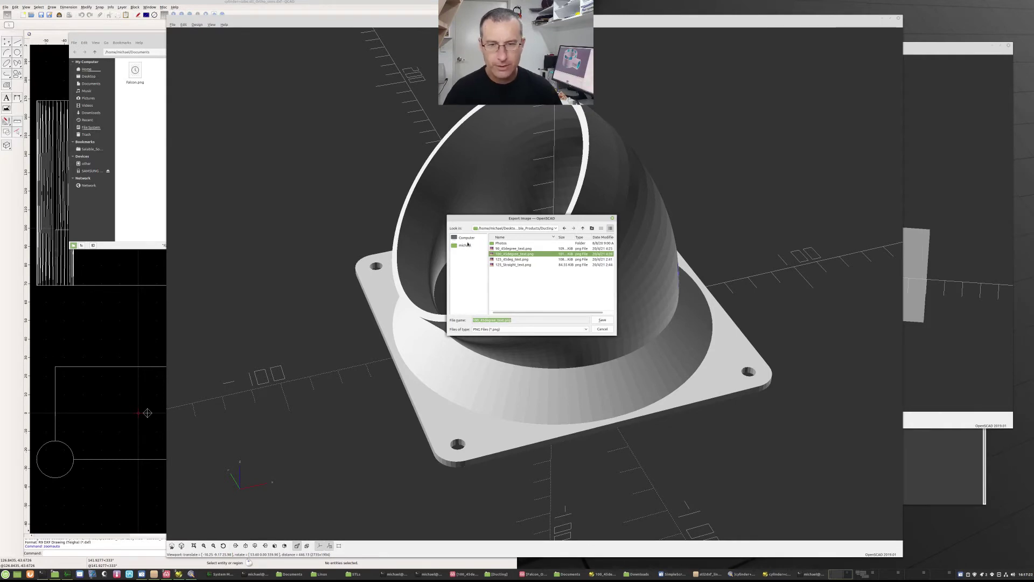
pyautogui.click(466, 245)
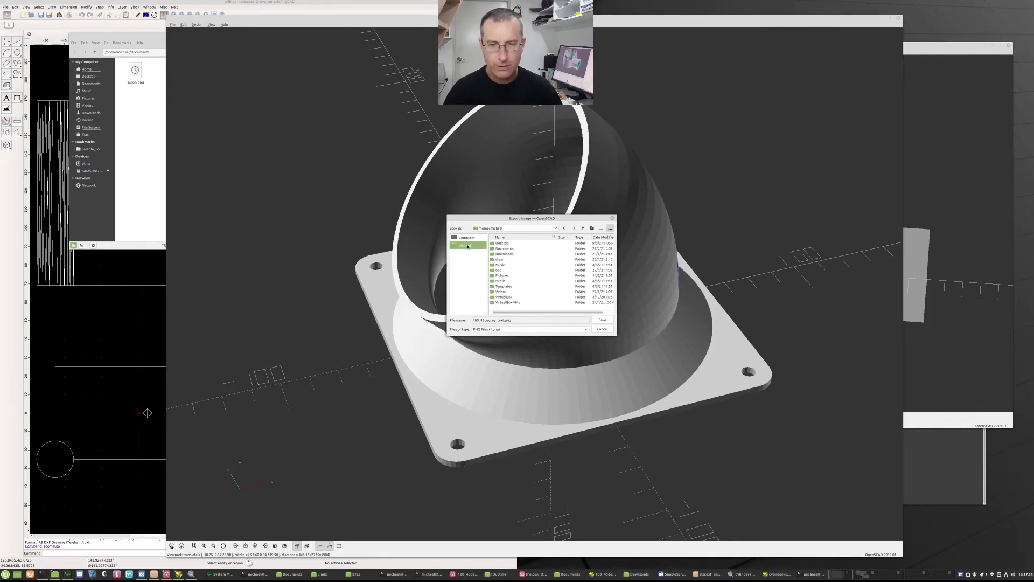
pyautogui.doubleClick(507, 249)
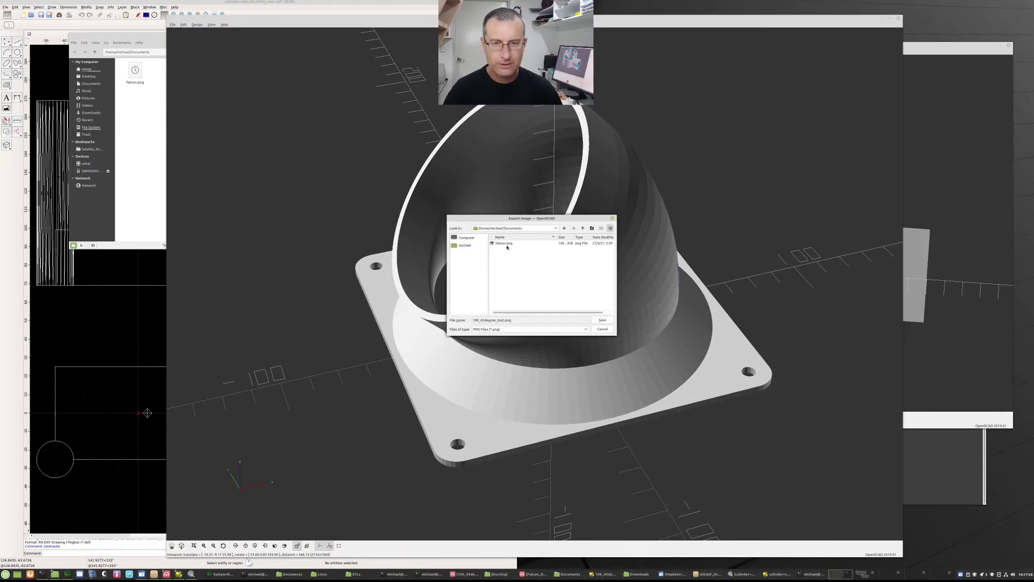
pyautogui.click(602, 321)
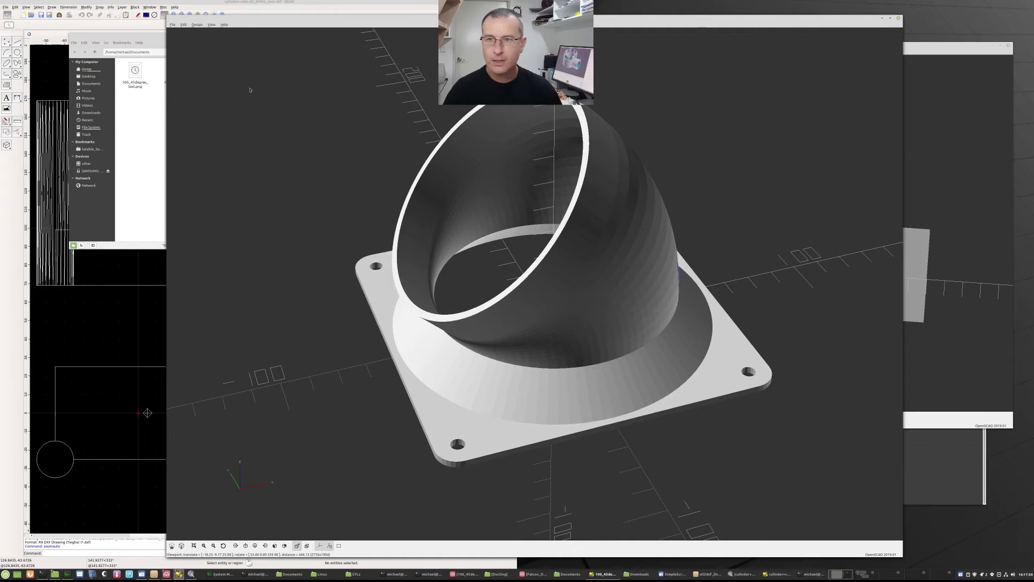
# Export the model as 100_45degree_text.stl into Documents
pyautogui.click(173, 25)
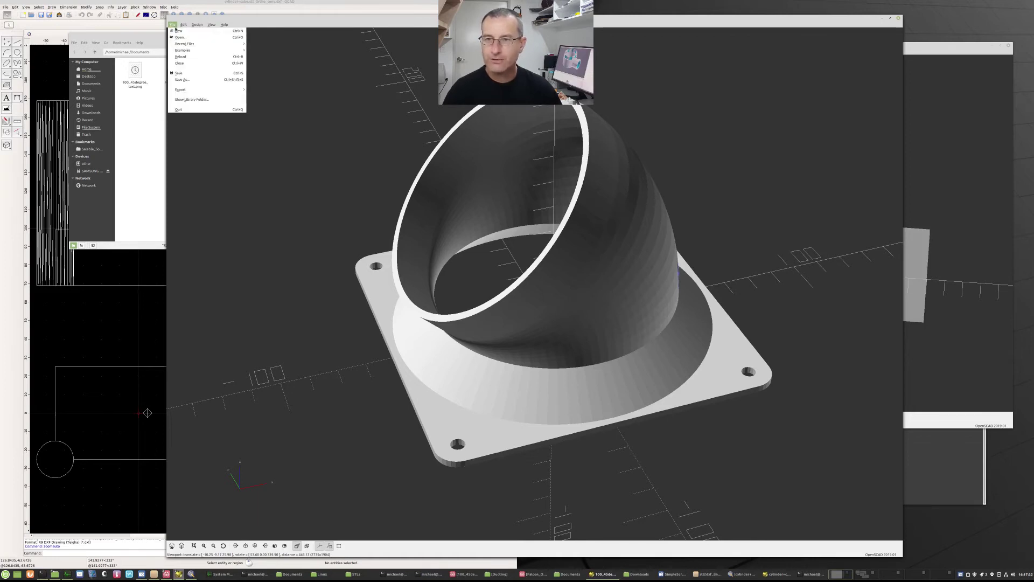
pyautogui.moveTo(183, 89)
pyautogui.click(274, 91)
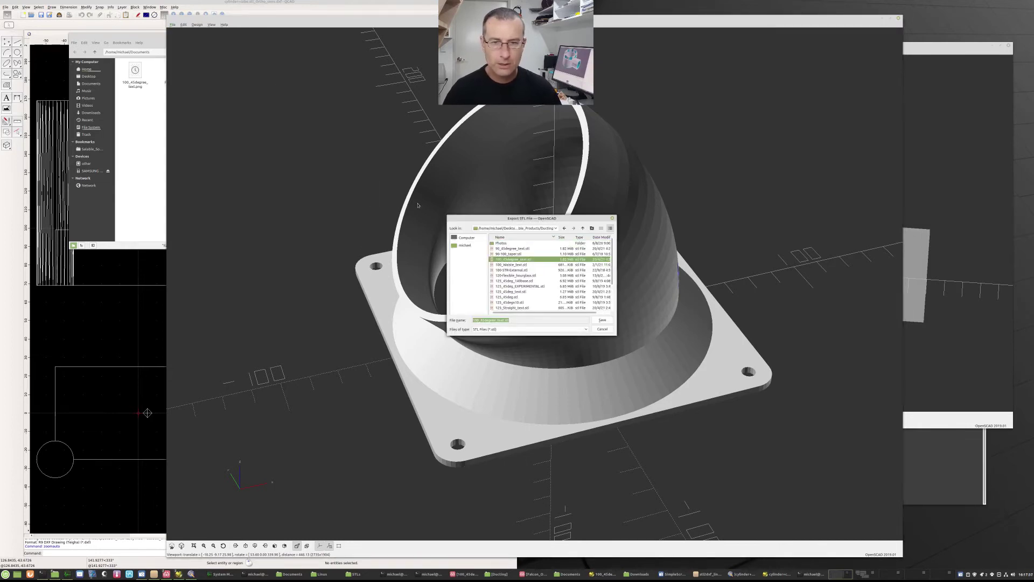
pyautogui.click(464, 245)
pyautogui.doubleClick(500, 249)
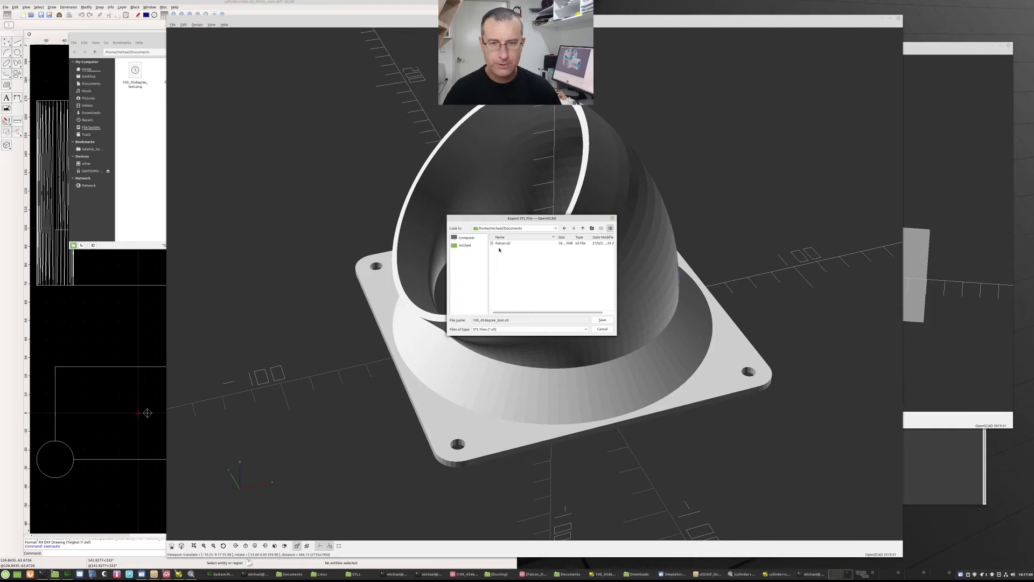
pyautogui.click(608, 320)
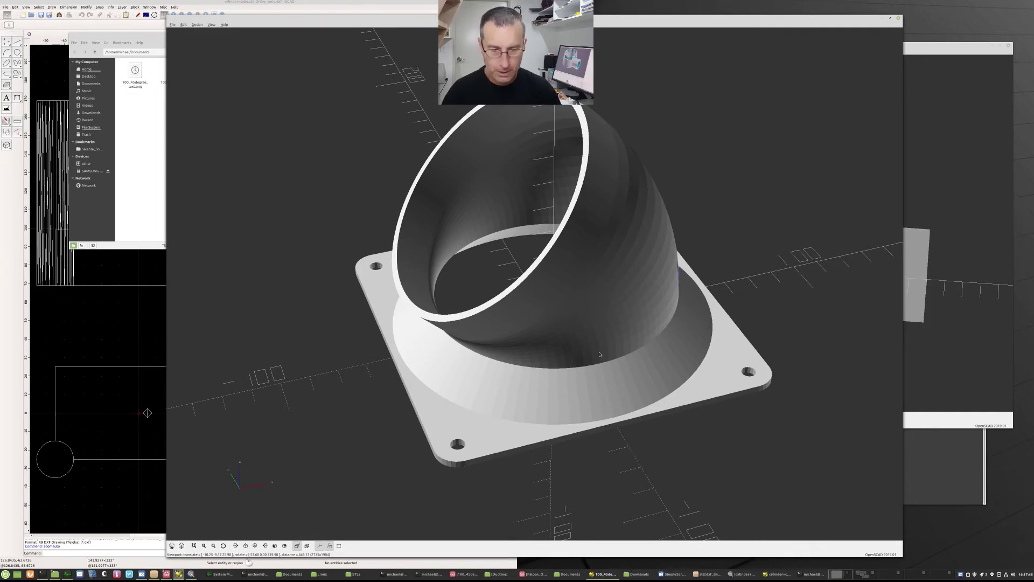
# Preview 100_45degree_text.png from the Documents folder, then close the image viewer
pyautogui.hotkey('alt', 'Tab')
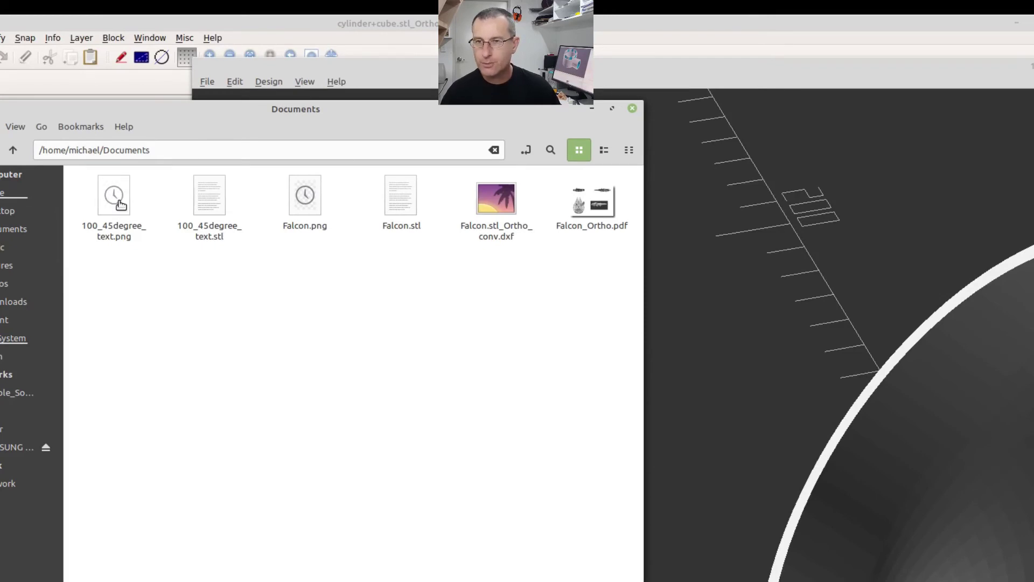
pyautogui.doubleClick(119, 205)
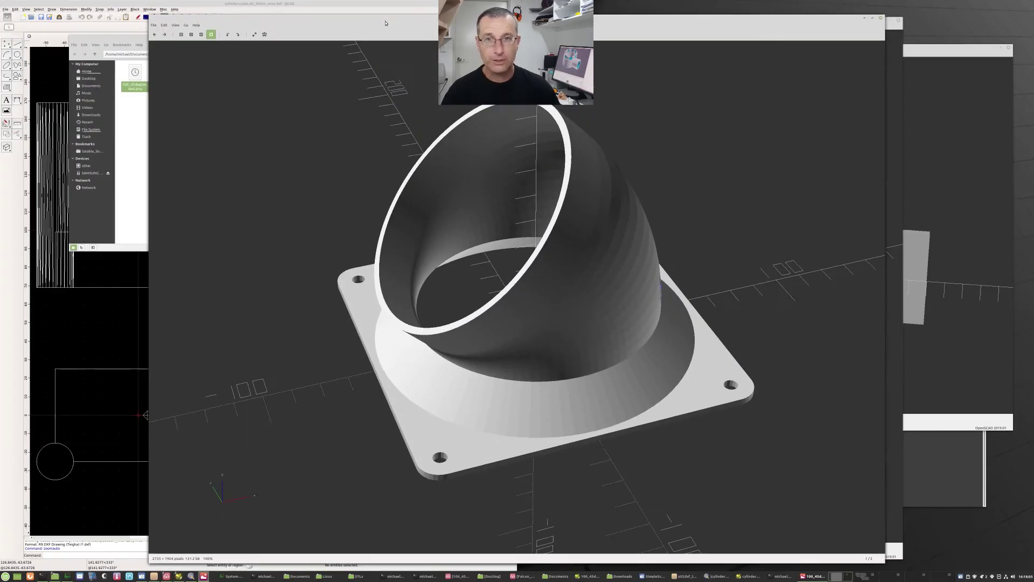
pyautogui.moveTo(388, 32)
pyautogui.mouseDown()
pyautogui.moveTo(764, 31)
pyautogui.moveTo(372, 32)
pyautogui.mouseUp()
pyautogui.scroll(-3, 608, 153)
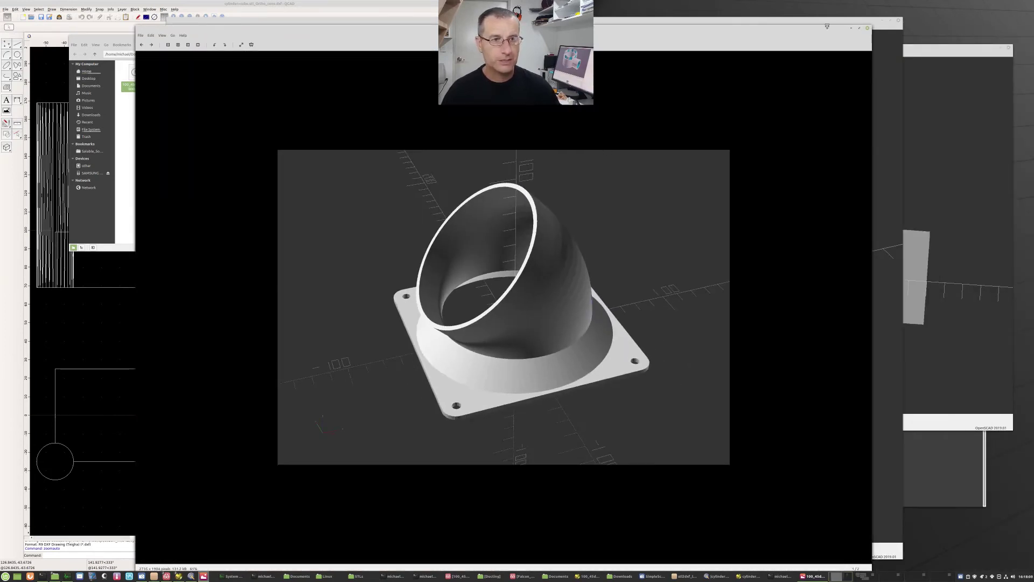
pyautogui.click(867, 27)
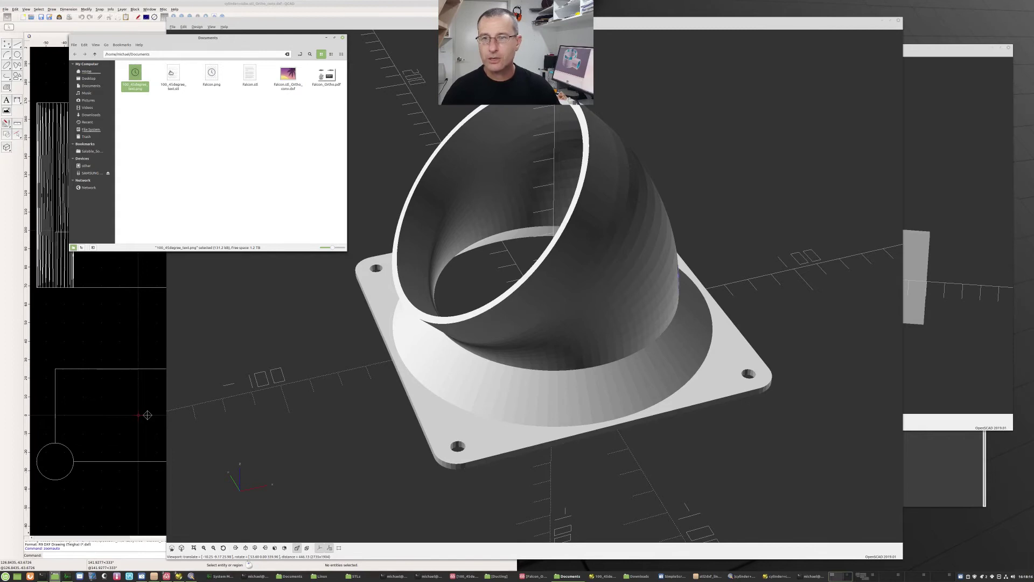
# Run stl2dxf on 100_45degree_text.stl from the Documents folder
pyautogui.doubleClick(172, 74)
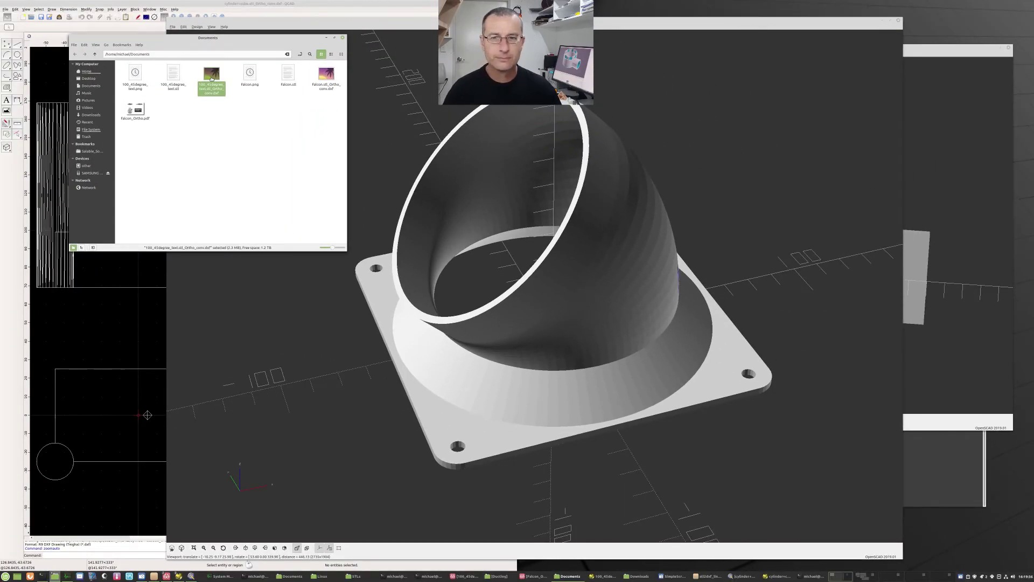
# Open the duct's three-view DXF in a maximized, auto-zoomed QCAD window and begin inserting an image
pyautogui.doubleClick(211, 79)
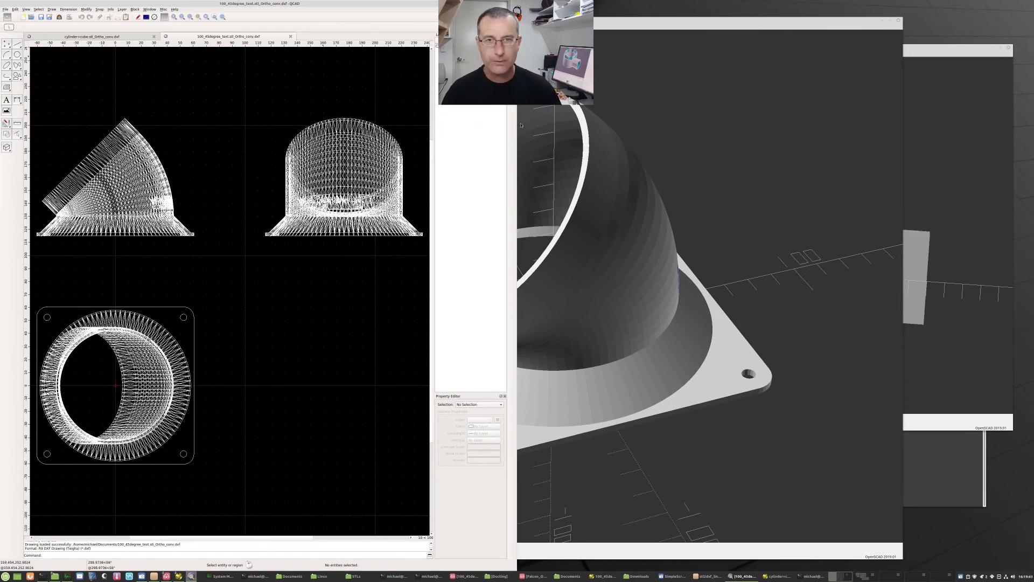
pyautogui.doubleClick(507, 146)
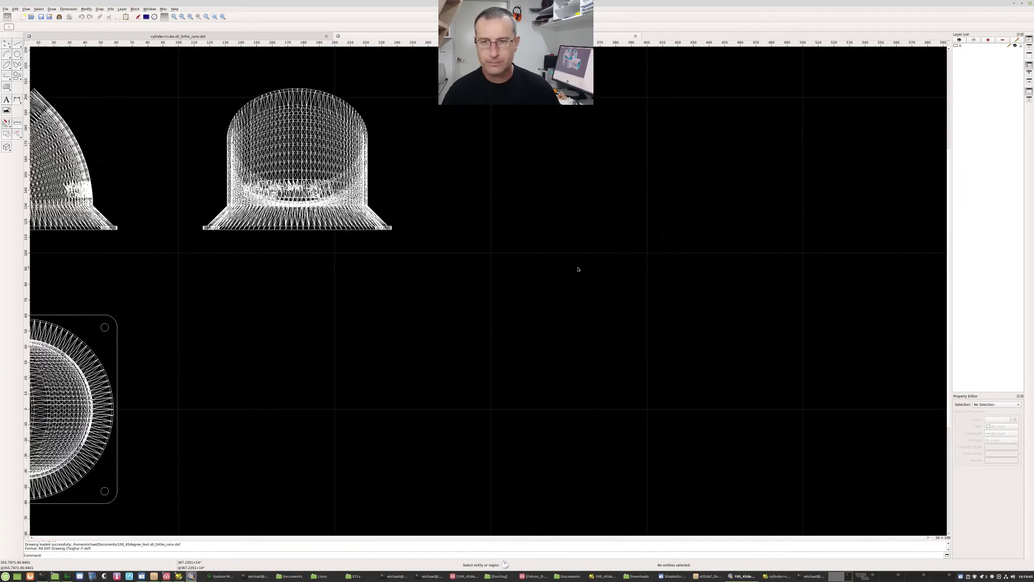
pyautogui.click(190, 17)
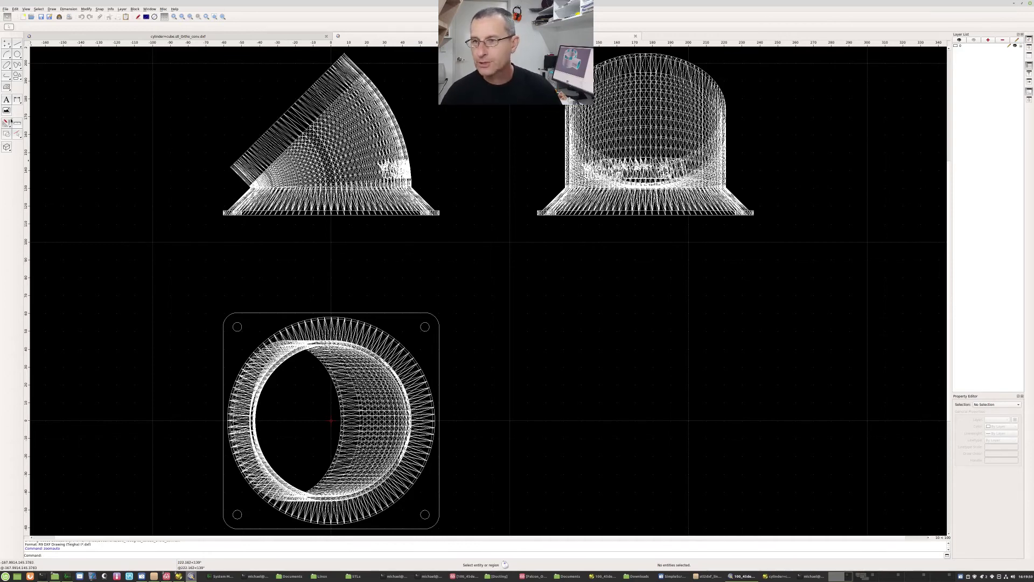
pyautogui.click(7, 111)
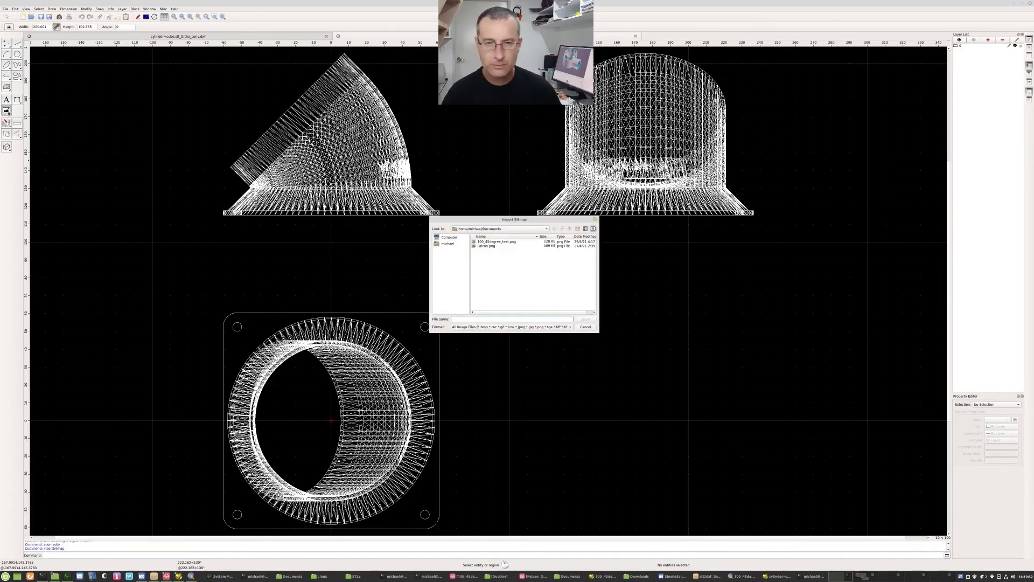
# Insert 100_45degree_text.png at width 120 in the drawing's lower-right corner
pyautogui.doubleClick(510, 242)
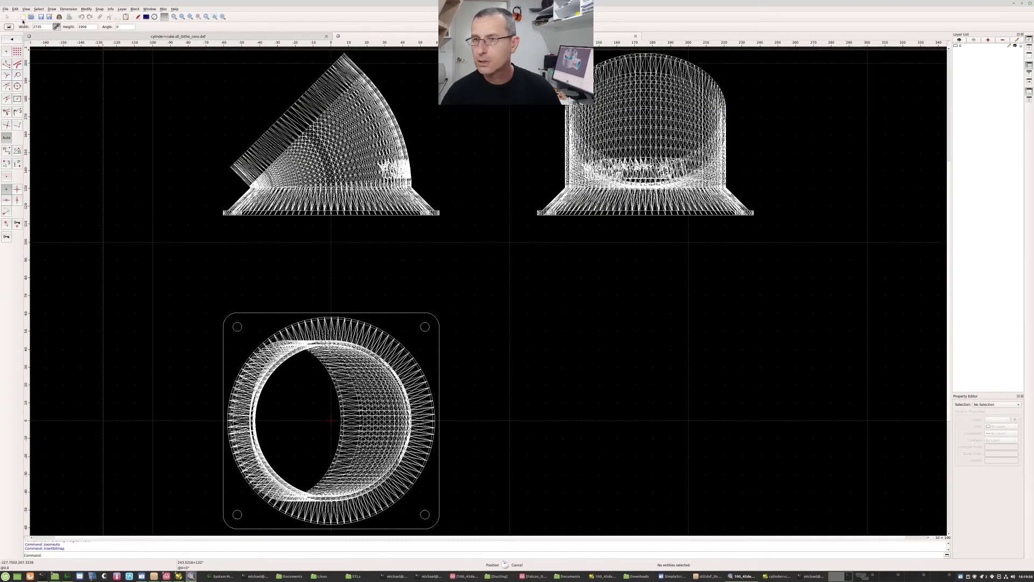
pyautogui.doubleClick(44, 26)
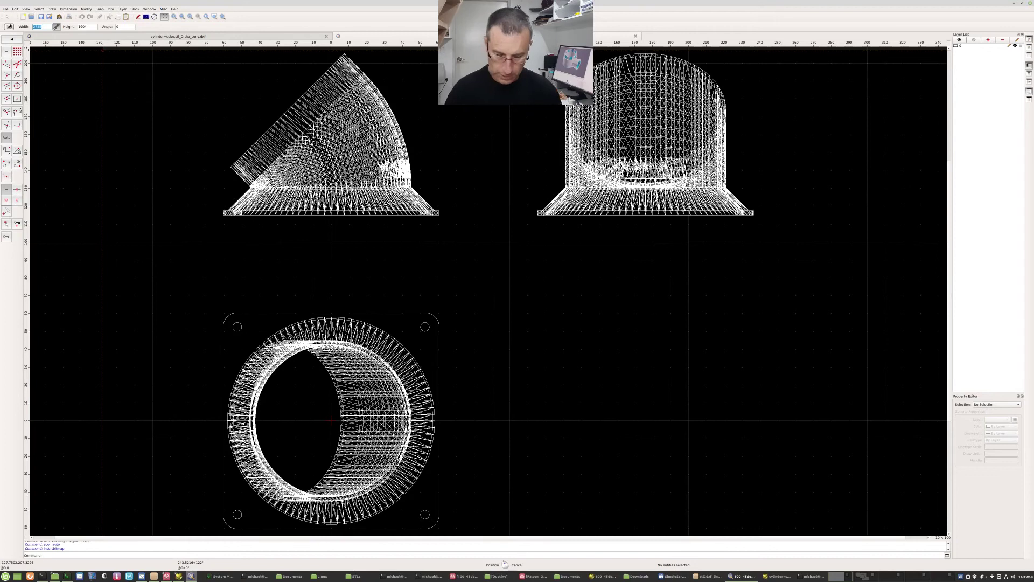
pyautogui.write('120')
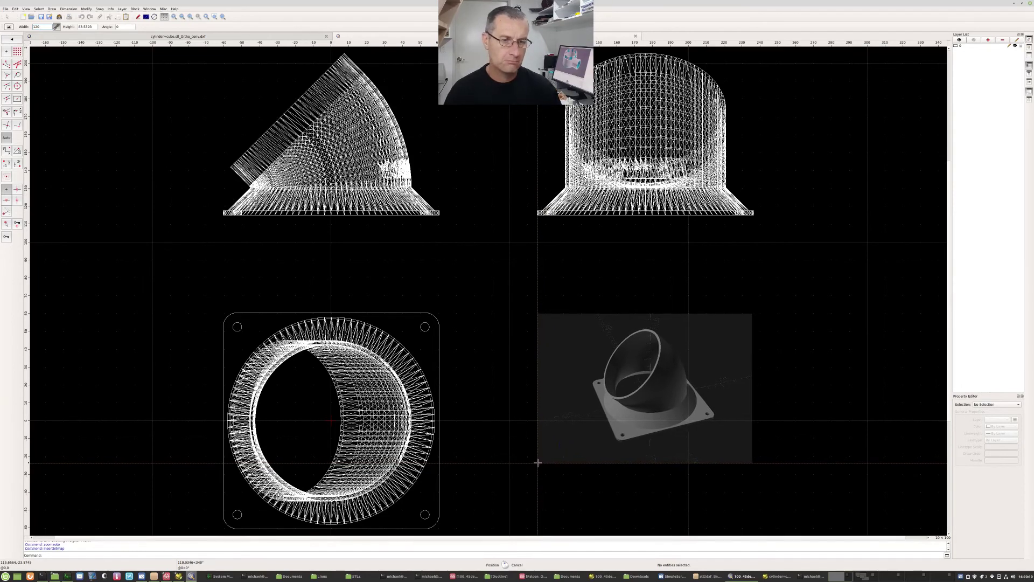
pyautogui.click(538, 462)
pyautogui.rightClick(473, 272)
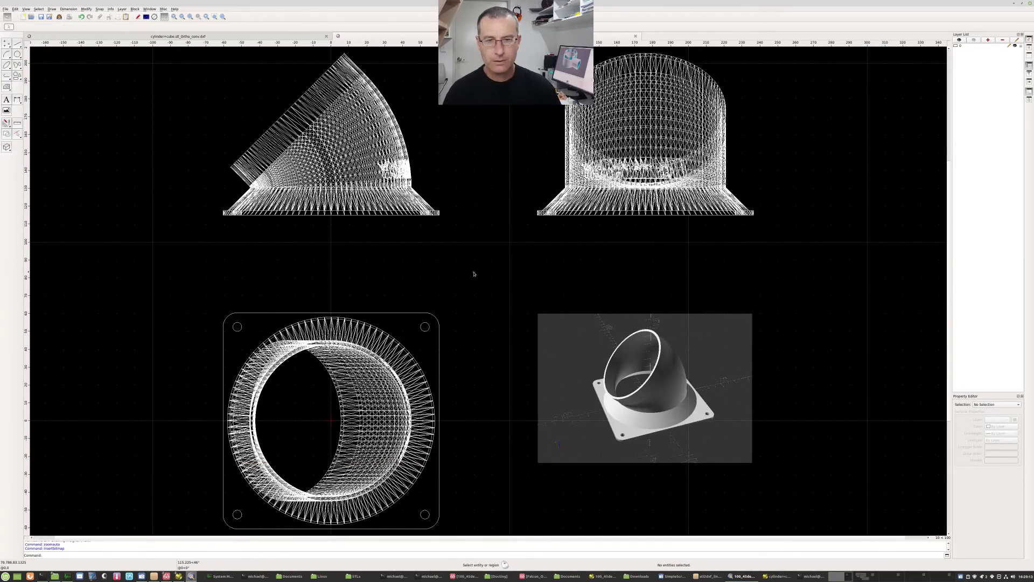
# Set dimension text height to 6 with Keep proportions ticked, then start a horizontal dimension (DH)
pyautogui.click(17, 100)
pyautogui.click(15, 9)
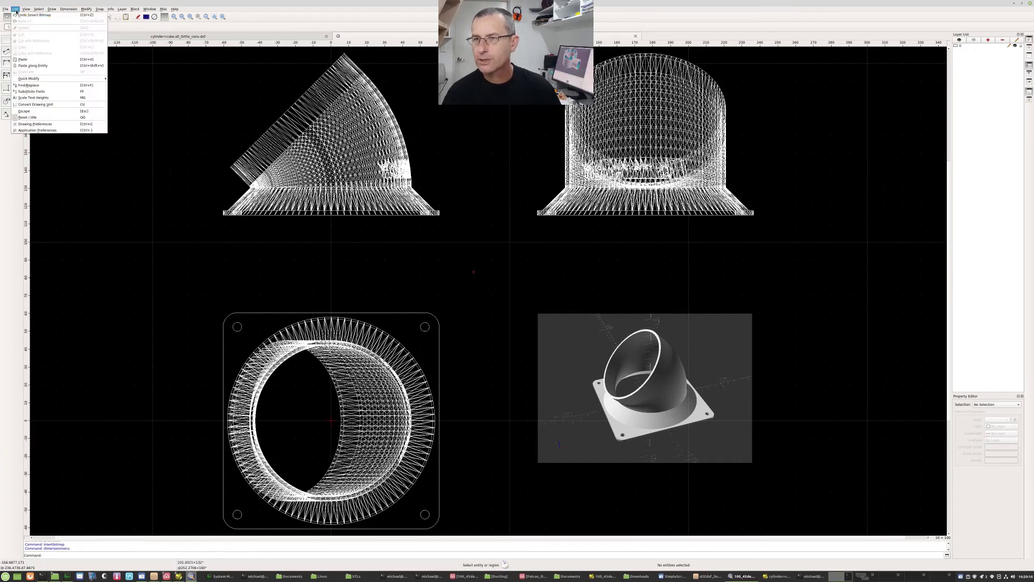
pyautogui.click(35, 124)
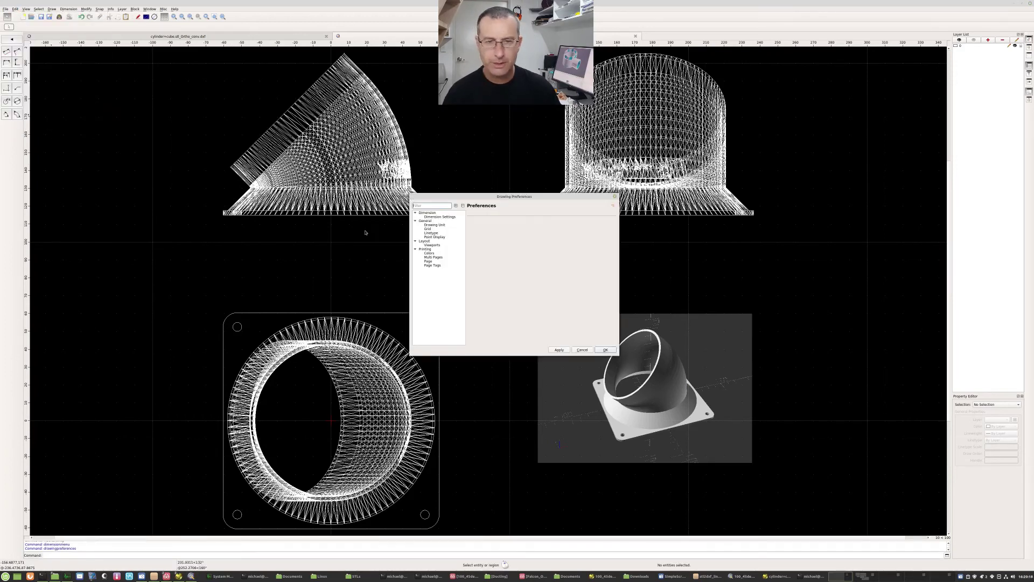
pyautogui.click(445, 217)
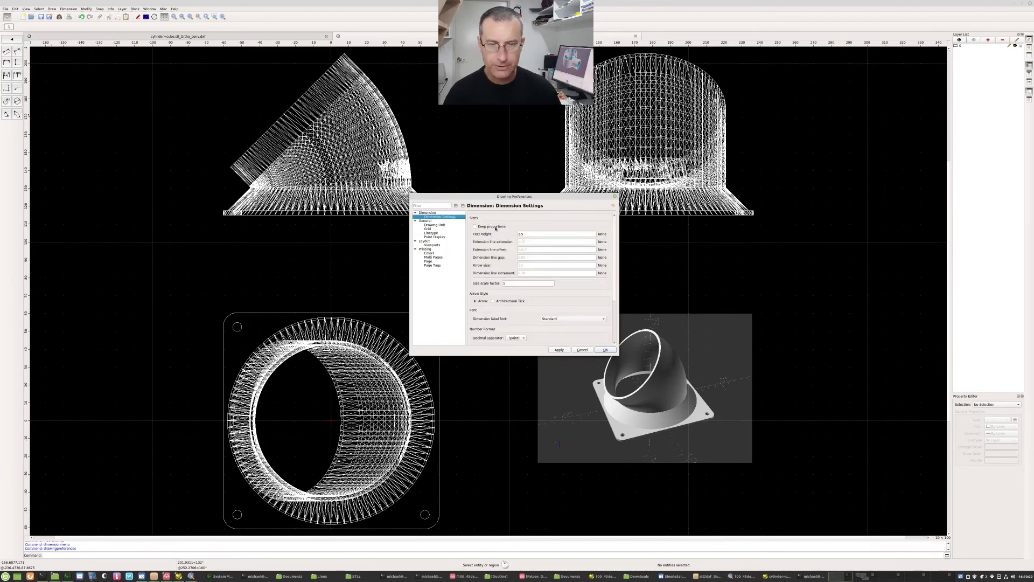
pyautogui.click(475, 227)
pyautogui.moveTo(532, 236); pyautogui.dragTo(508, 232)
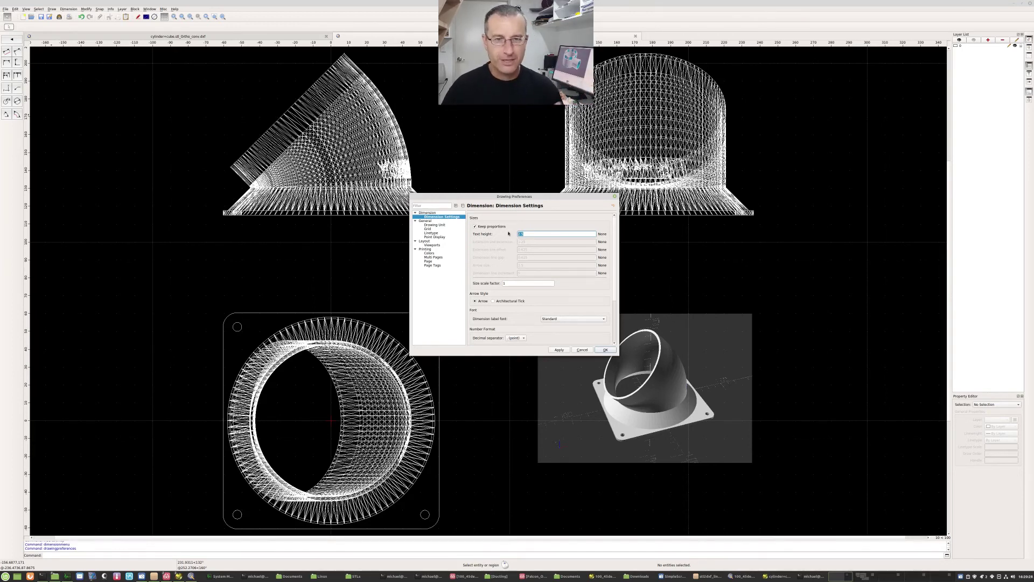
pyautogui.write('6')
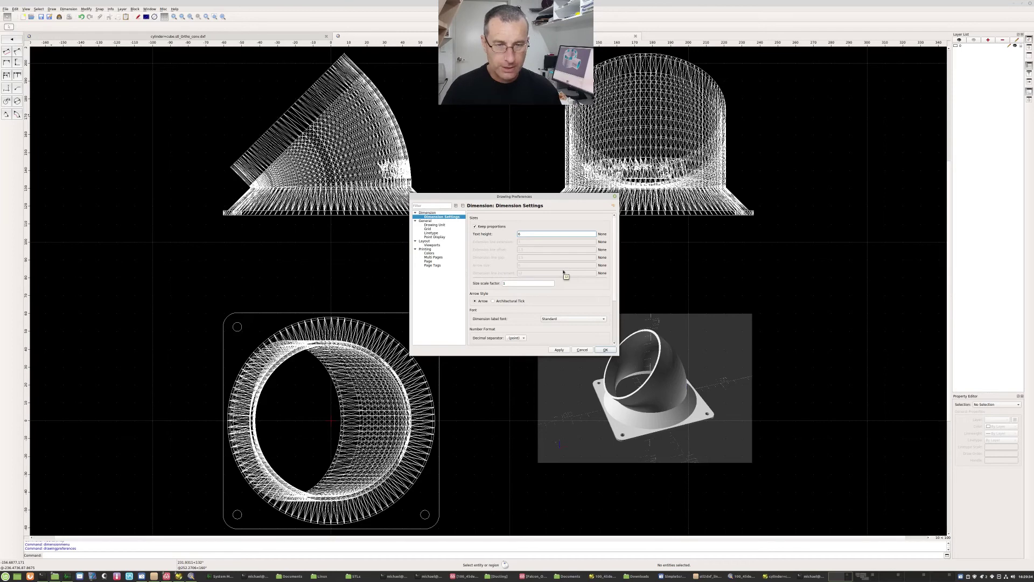
pyautogui.click(606, 350)
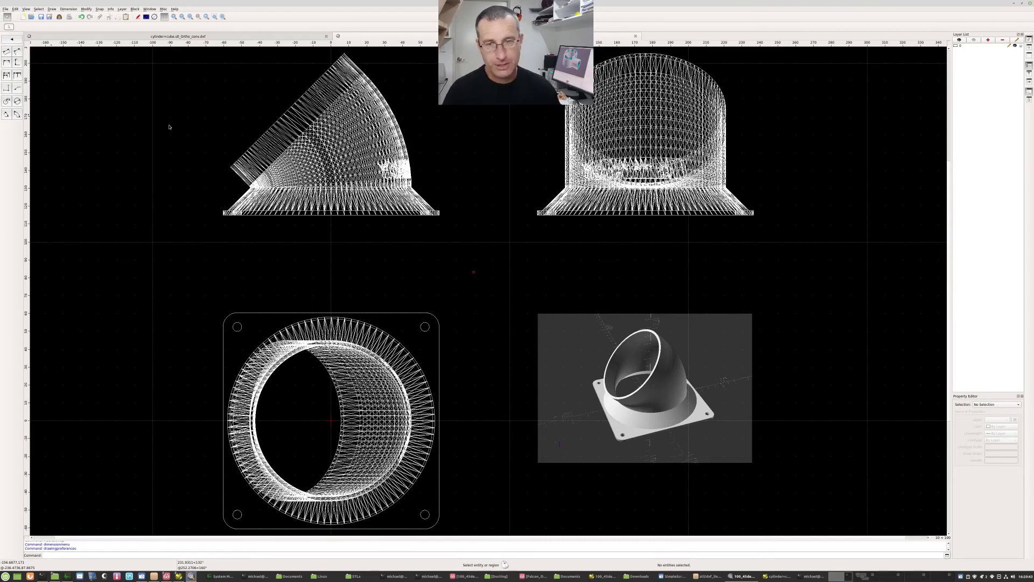
pyautogui.press('d')
pyautogui.press('h')
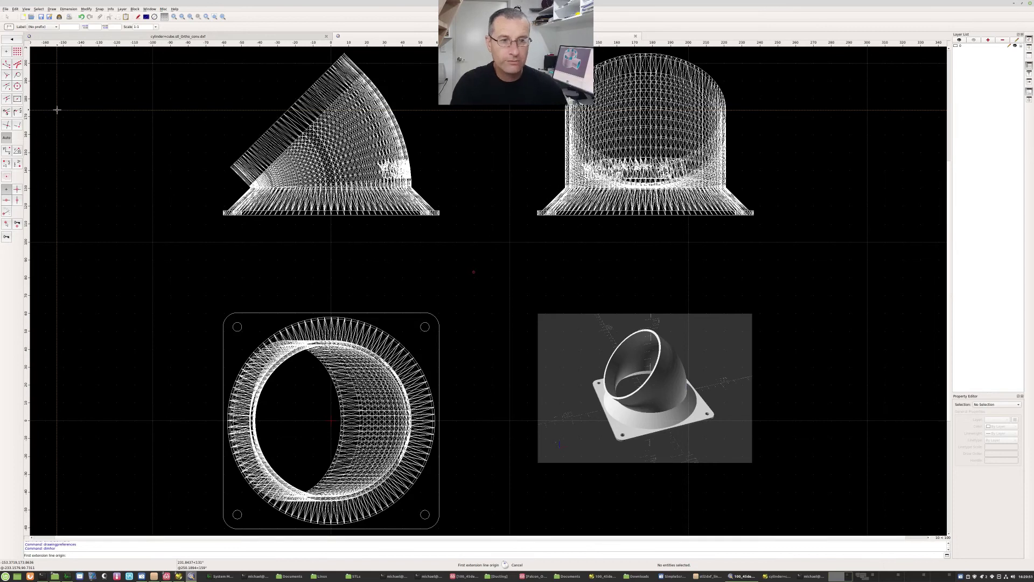
pyautogui.hotkey('ctrl', 'a')
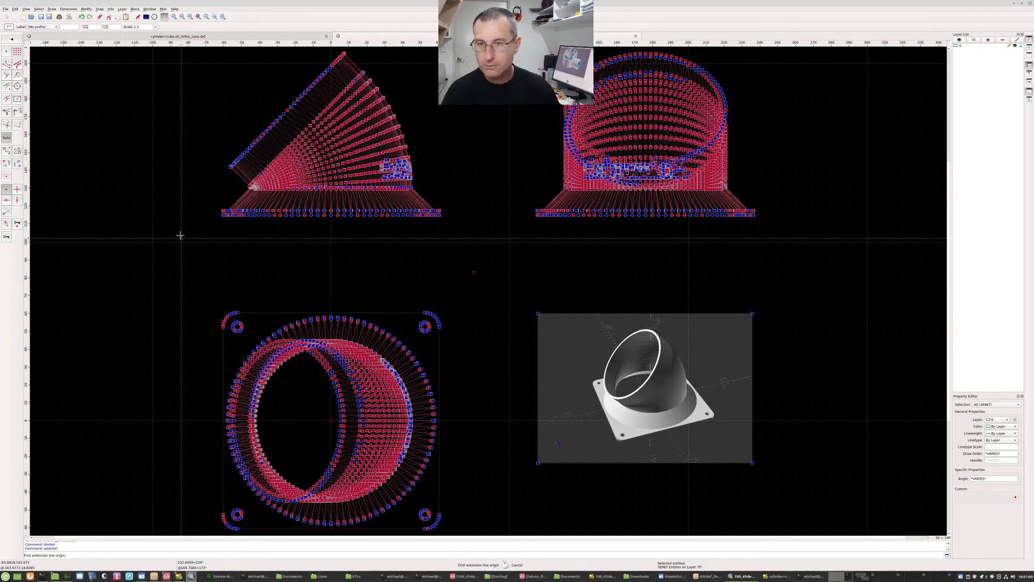
pyautogui.press('Escape')
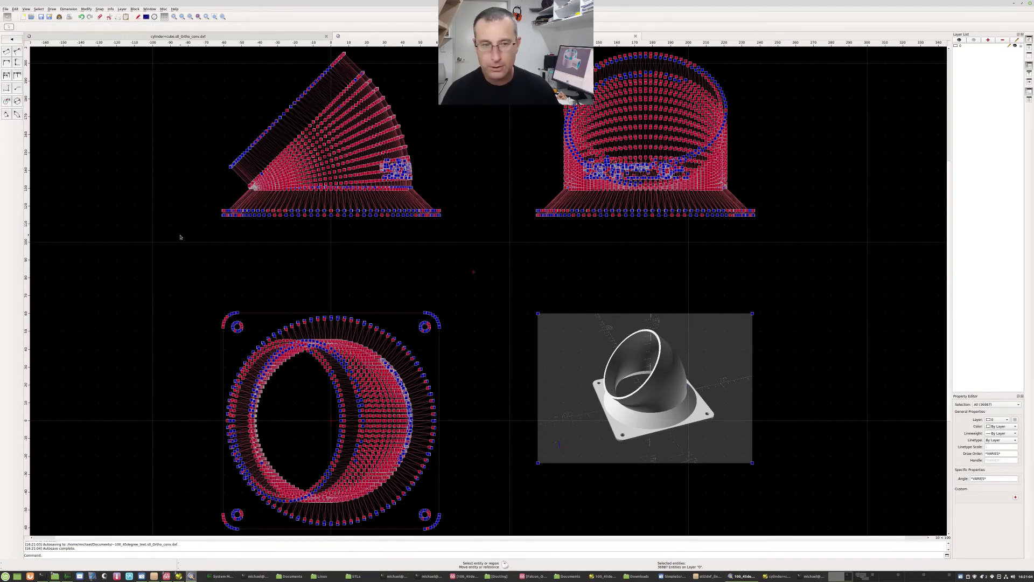
pyautogui.press('Escape')
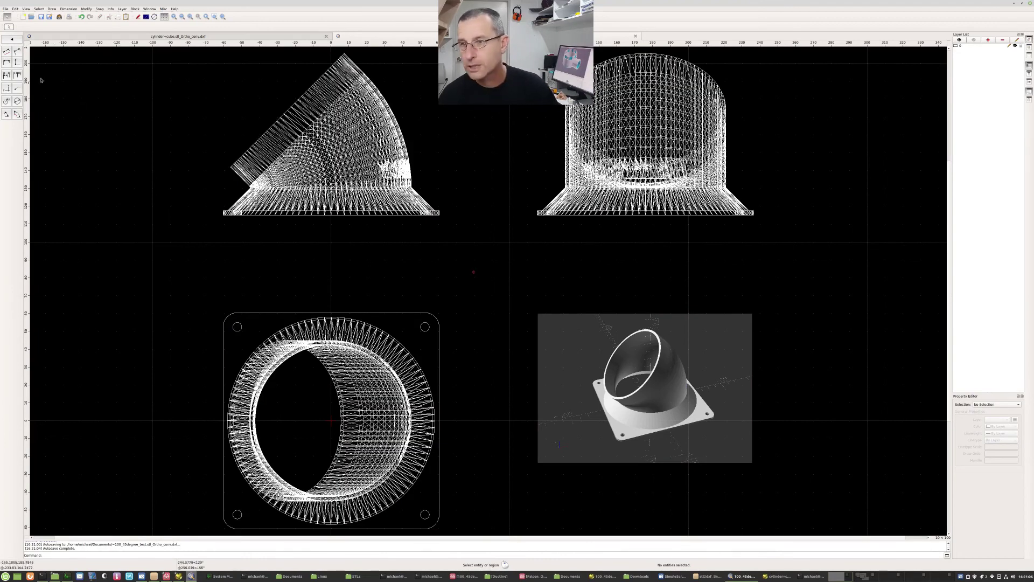
# Add horizontal dimensions: 121 under the front view and 105 between the flange holes
pyautogui.click(7, 64)
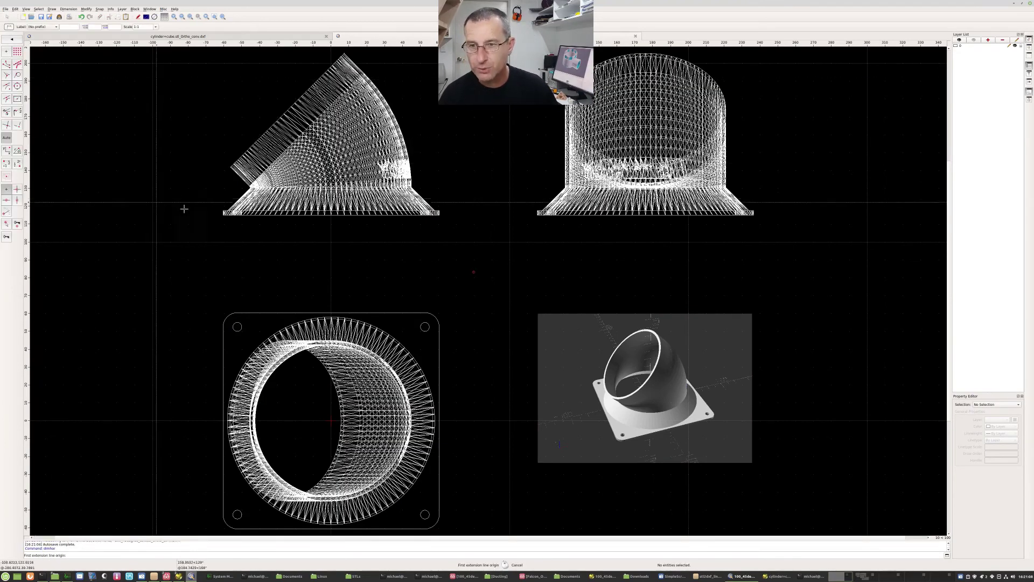
pyautogui.click(224, 215)
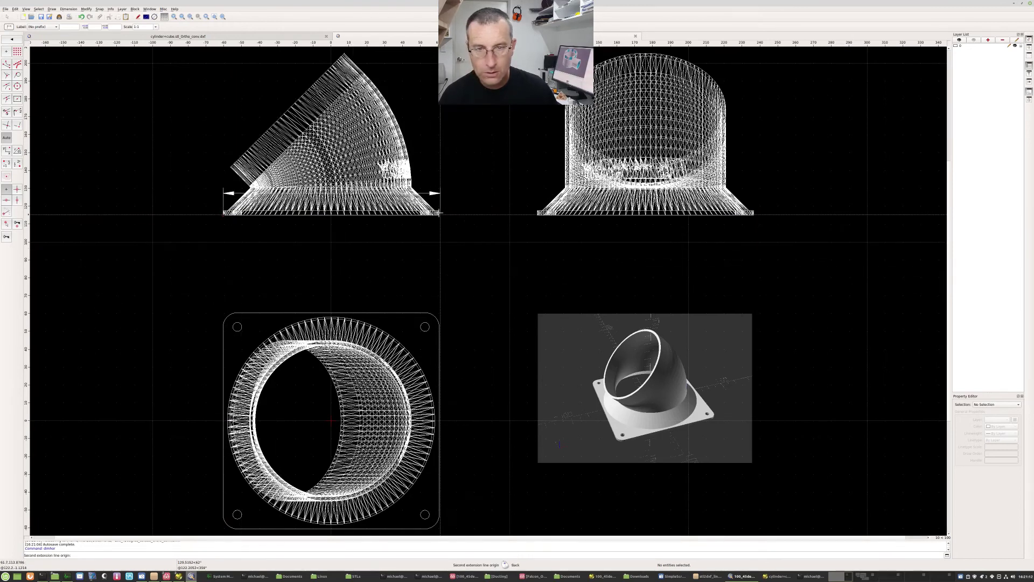
pyautogui.click(439, 214)
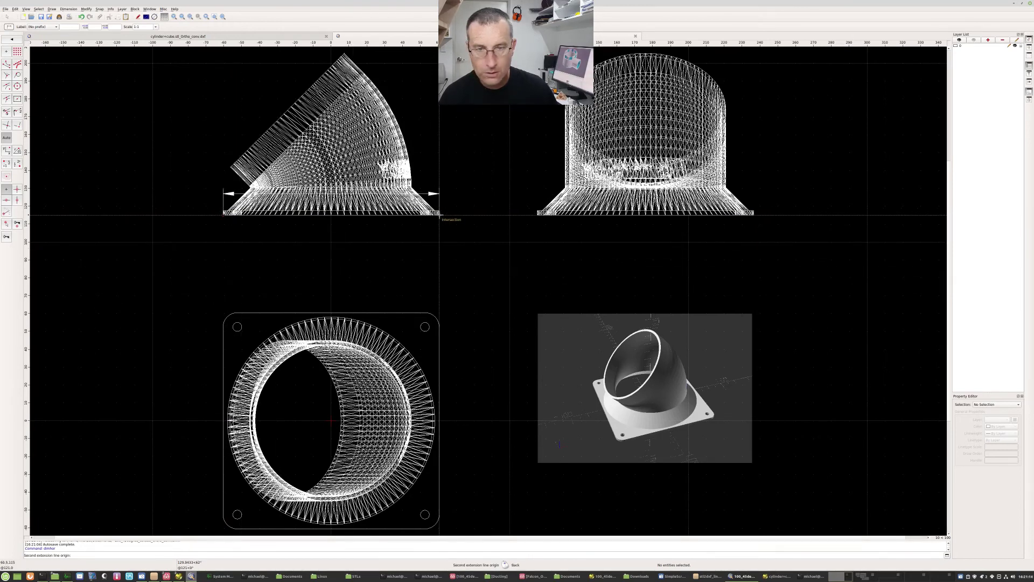
pyautogui.click(382, 241)
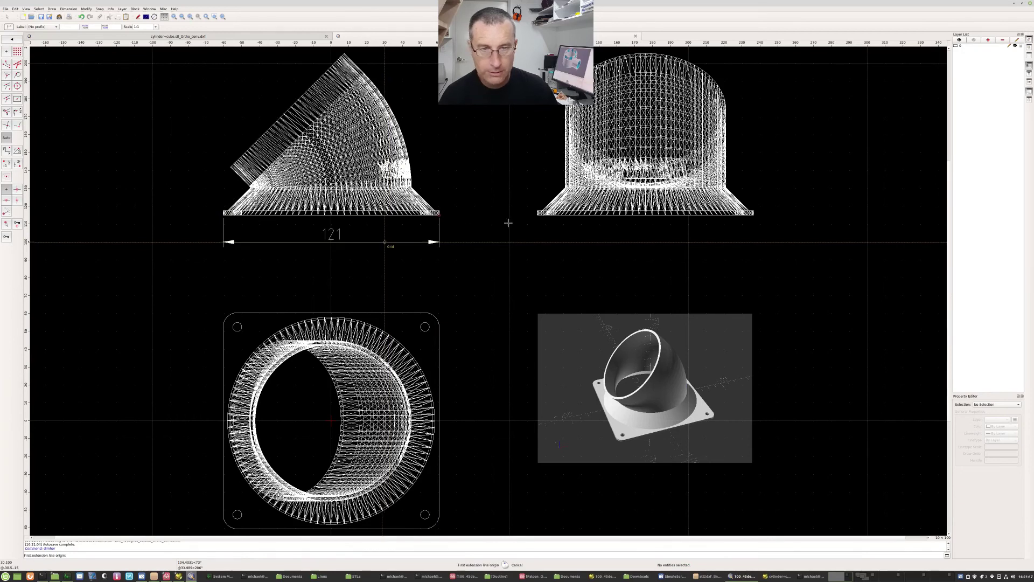
pyautogui.click(237, 322)
pyautogui.click(424, 322)
pyautogui.click(421, 295)
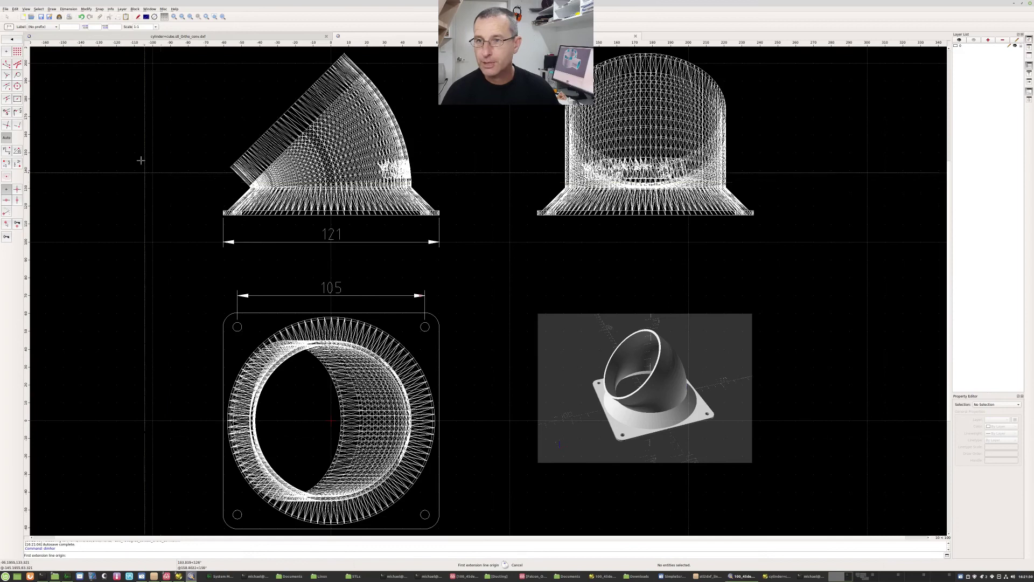
# Add vertical dimensions 26.8744 and 90.514 on the front view and 2.5 on the side view
pyautogui.click(17, 200)
pyautogui.click(224, 213)
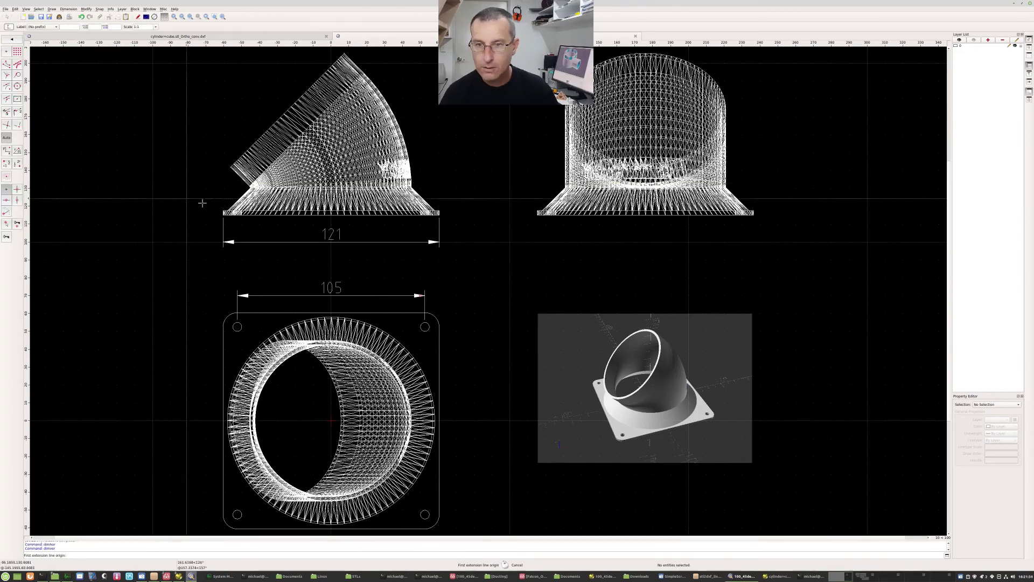
pyautogui.click(232, 167)
pyautogui.click(205, 187)
pyautogui.click(439, 213)
pyautogui.click(345, 53)
pyautogui.click(456, 134)
pyautogui.click(537, 215)
pyautogui.click(537, 210)
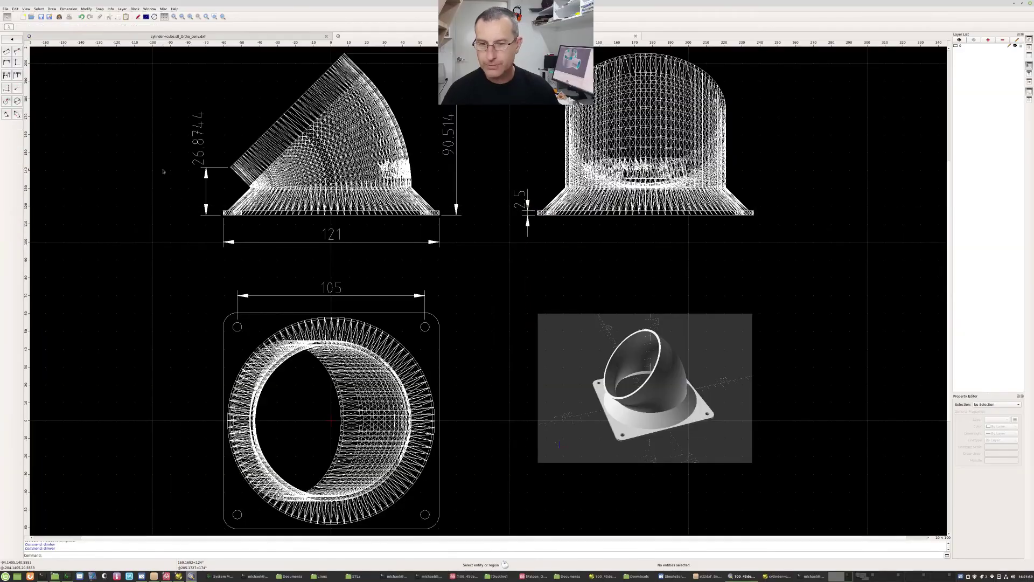
pyautogui.click(527, 210)
# Add the 85 vertical dimension across the flange view's opening
pyautogui.scroll(5, 323, 188)
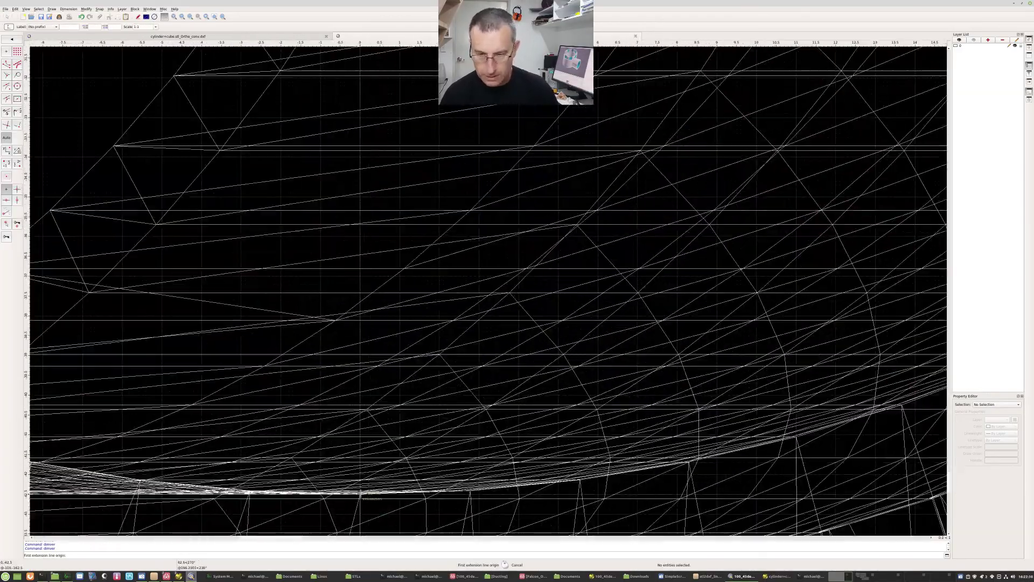
pyautogui.click(334, 237)
pyautogui.scroll(-3, 334, 377)
pyautogui.scroll(6, 339, 268)
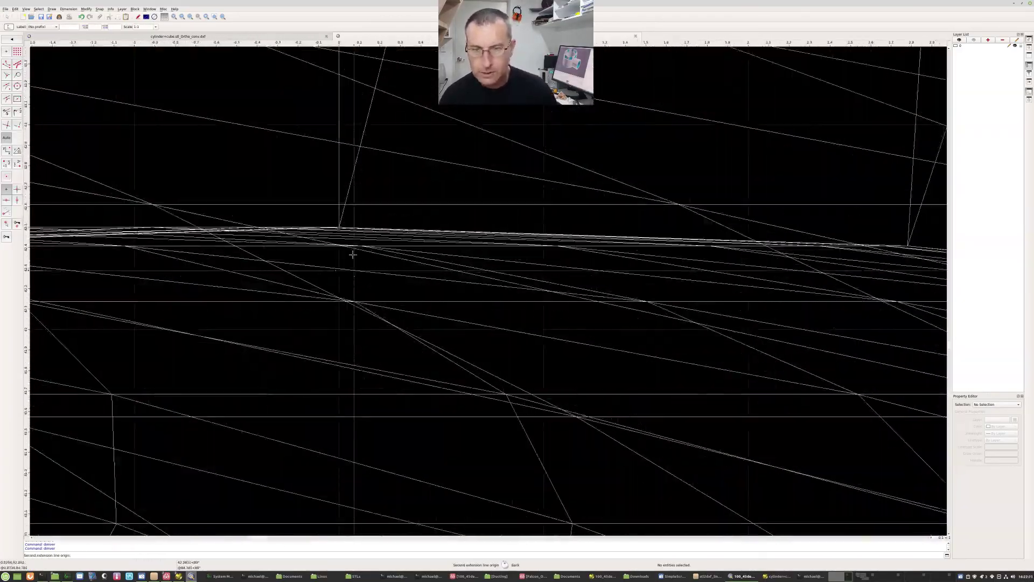
pyautogui.click(341, 268)
pyautogui.scroll(-5, 345, 301)
pyautogui.click(377, 345)
pyautogui.scroll(-6, 377, 344)
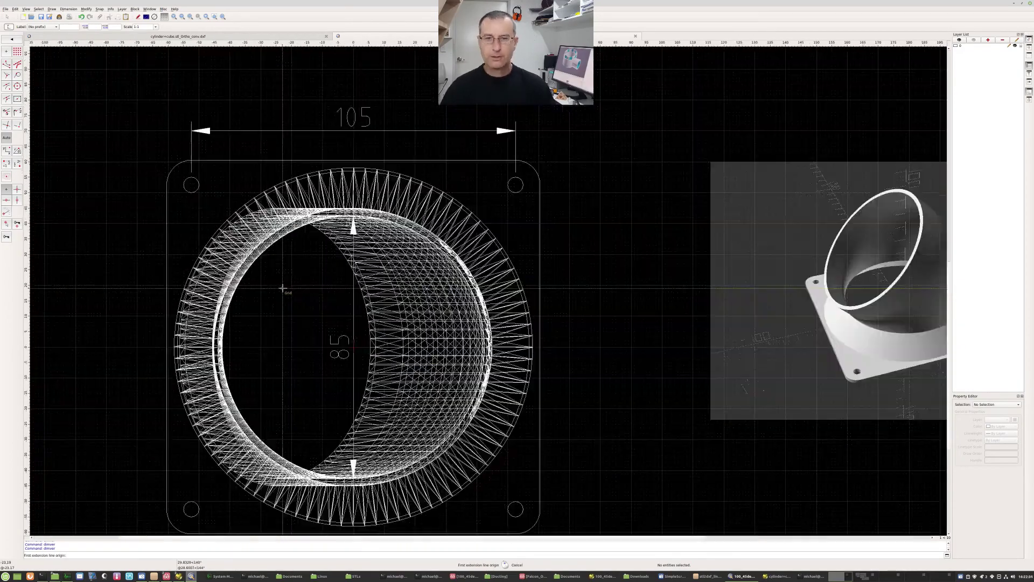
pyautogui.press('Escape')
# Dimension the cylinder's 90 width above the side view
pyautogui.click(6, 76)
pyautogui.scroll(4, 411, 194)
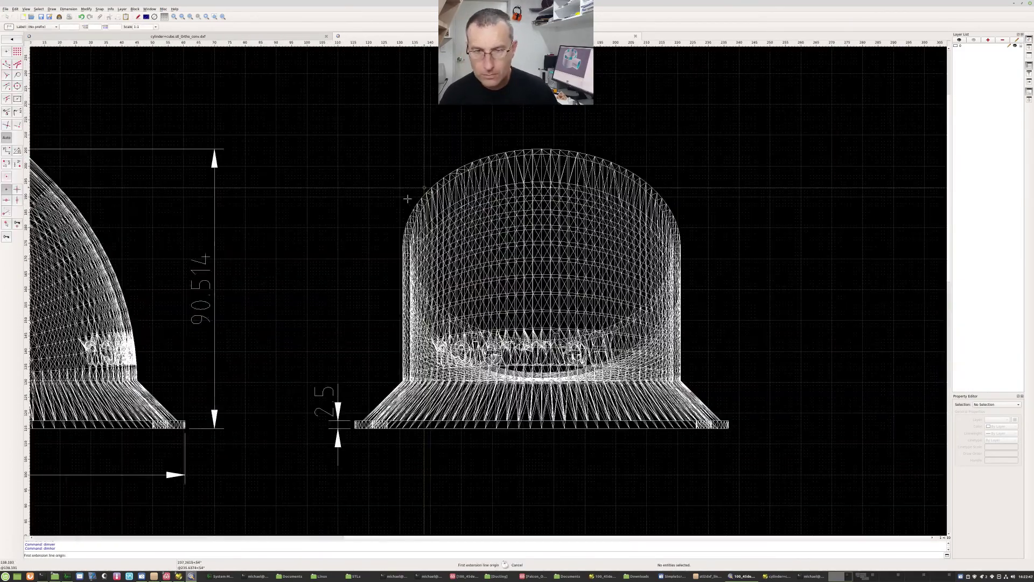
pyautogui.click(403, 215)
pyautogui.click(679, 243)
pyautogui.rightClick(650, 131)
pyautogui.scroll(5, 426, 213)
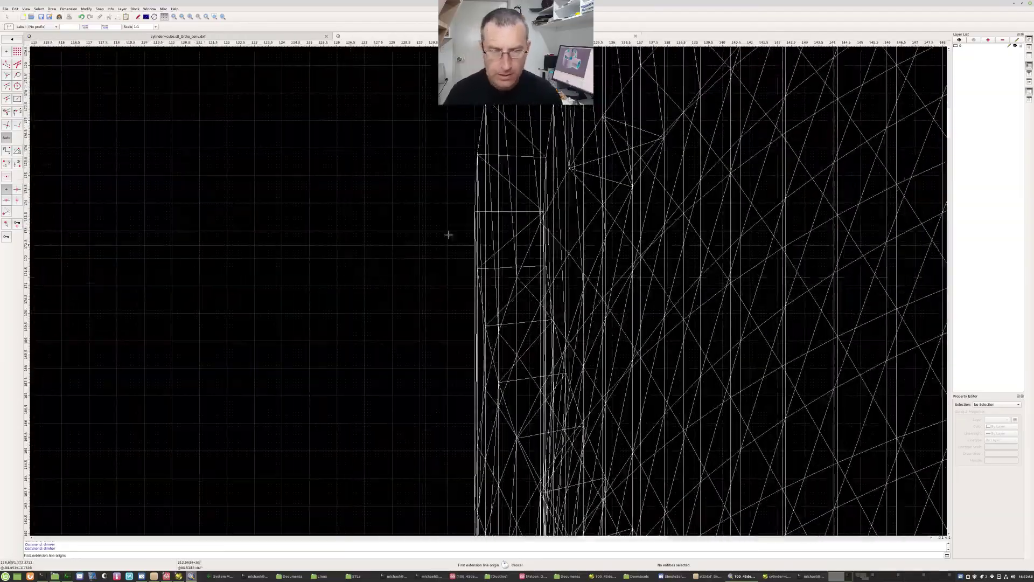
pyautogui.scroll(-5, 329, 194)
pyautogui.scroll(5, 595, 200)
pyautogui.click(605, 203)
pyautogui.scroll(-5, 646, 259)
pyautogui.click(673, 166)
pyautogui.scroll(-2, 720, 155)
# Fit the drawing to the page in Print Preview and export it as 100_45degree_text.stl_Ortho_conv.pdf
pyautogui.scroll(-3, 720, 155)
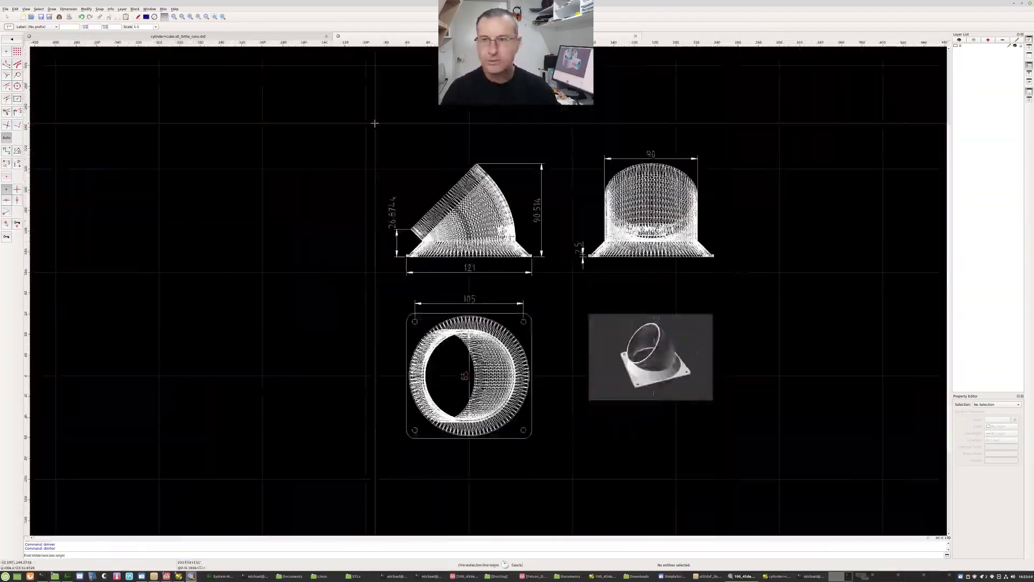
pyautogui.click(69, 17)
pyautogui.click(96, 27)
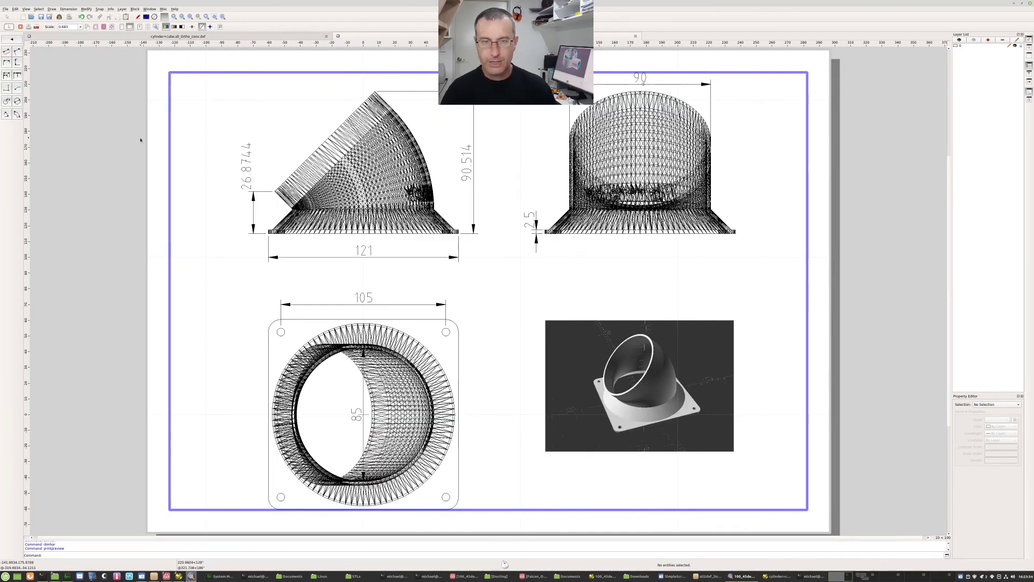
pyautogui.click(37, 27)
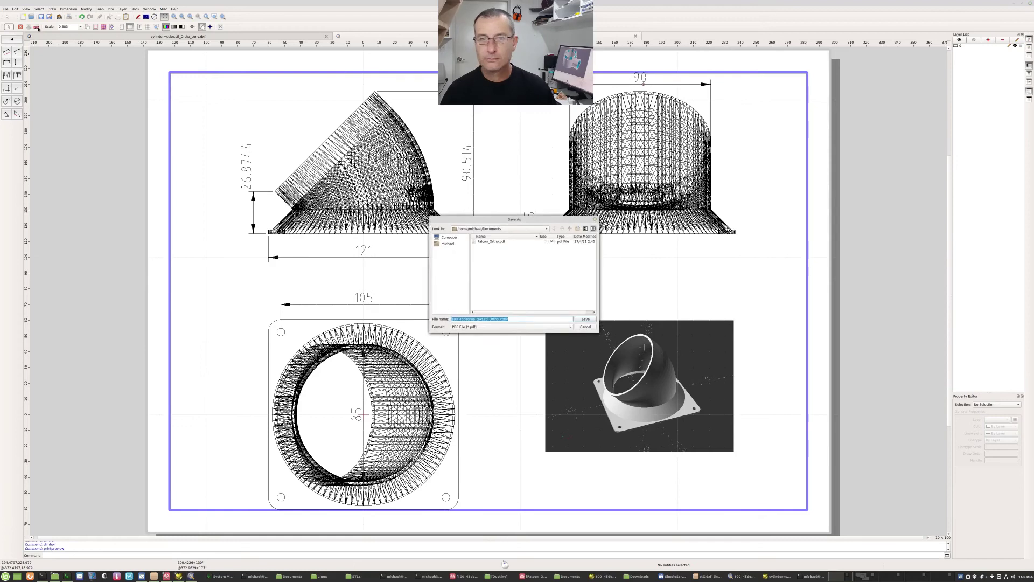
pyautogui.click(529, 319)
pyautogui.write('.pdf')
pyautogui.press('Return')
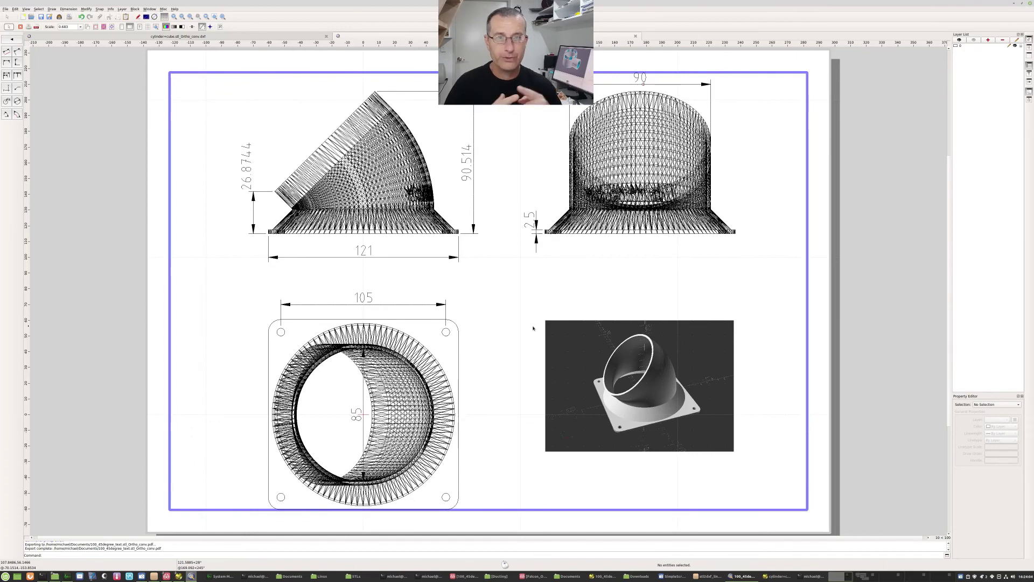
pyautogui.hotkey('alt', 'Tab')
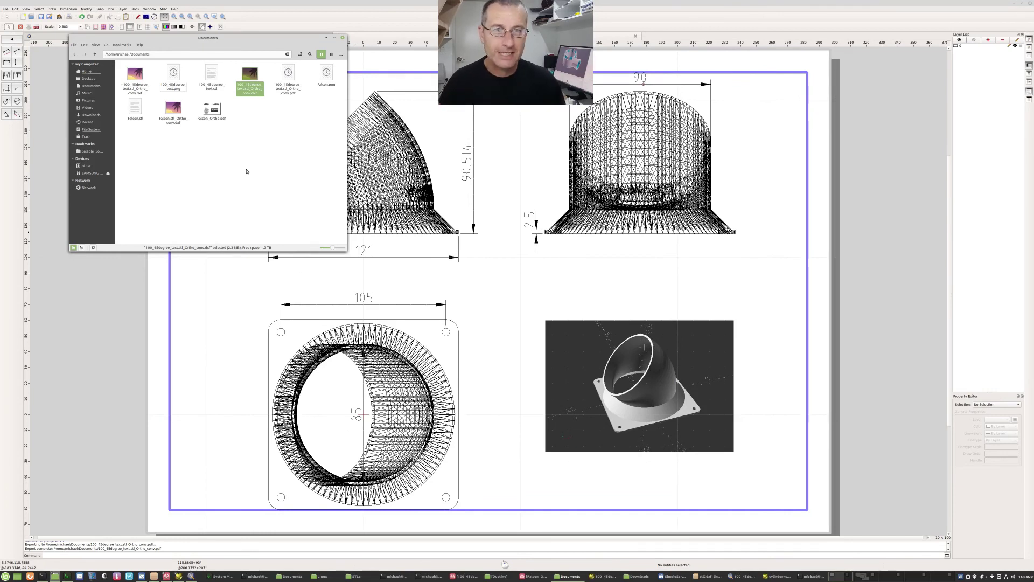
# Open 100_45degree_text.stl with the custom command pluma to view it as text
pyautogui.rightClick(215, 83)
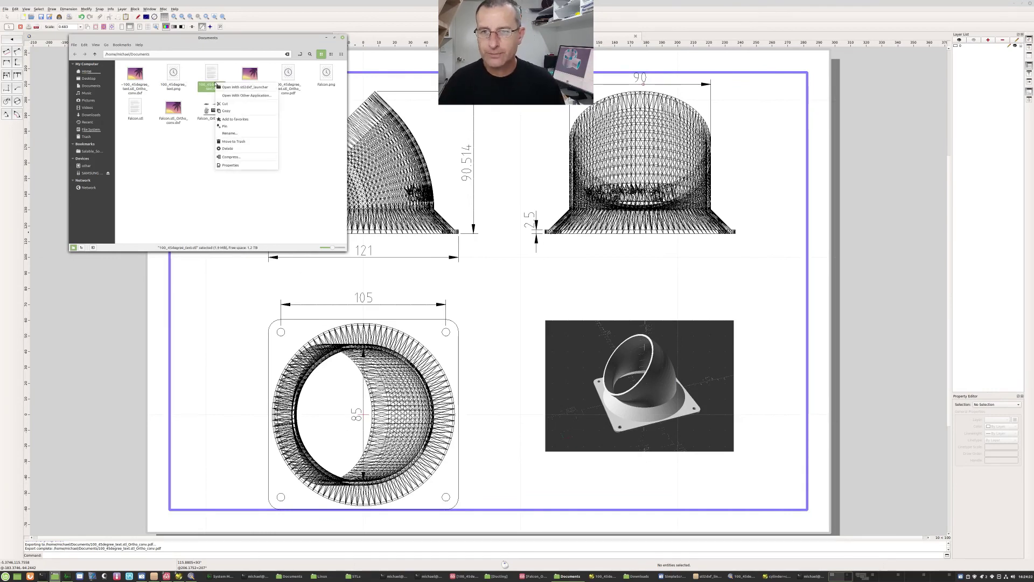
pyautogui.click(224, 96)
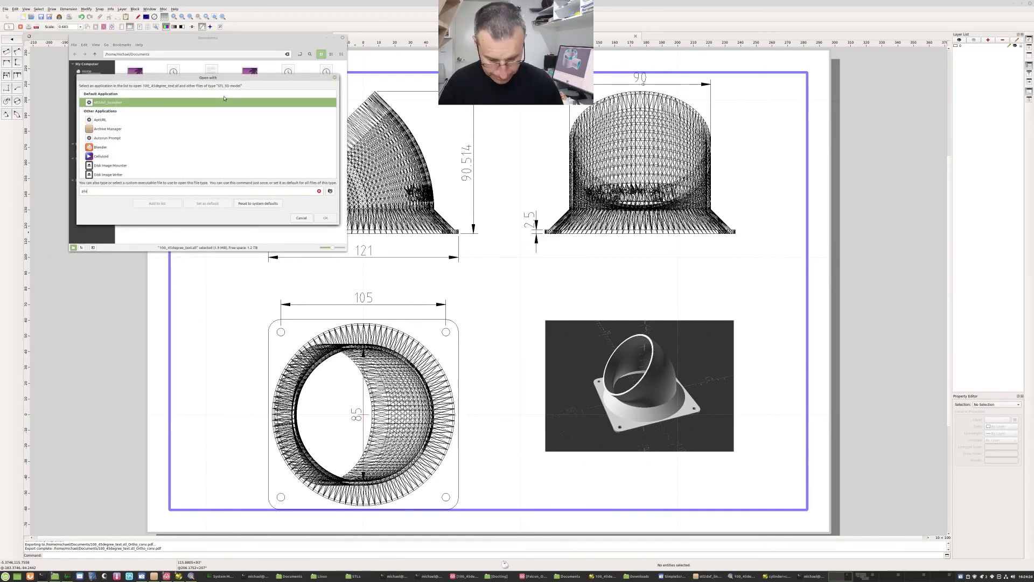
pyautogui.write('pluma')
pyautogui.press('Return')
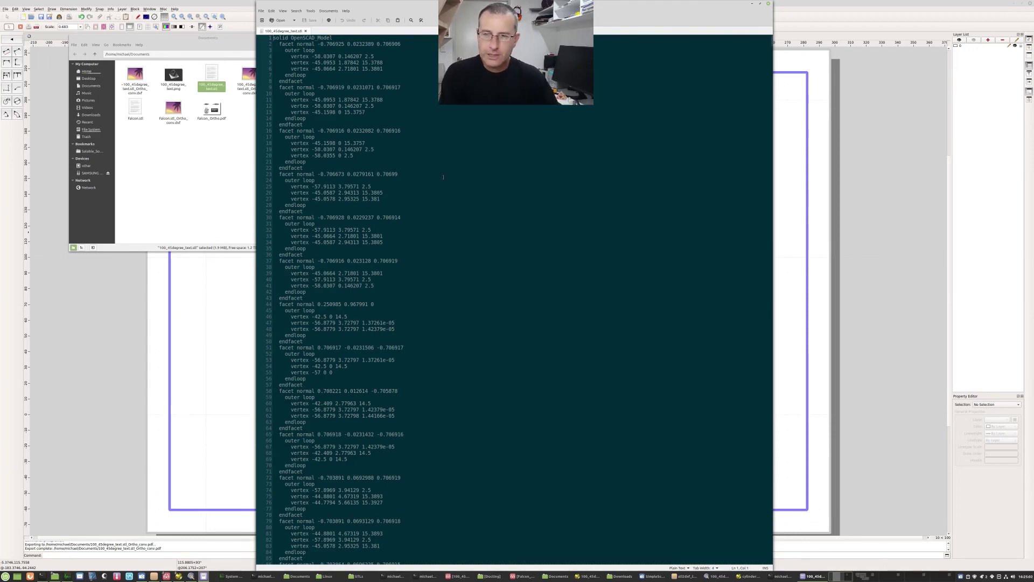
# Highlight the cylinder+cube input name and the _Ortho_conv.dxf output name in the stl2dxf output
pyautogui.click(238, 167)
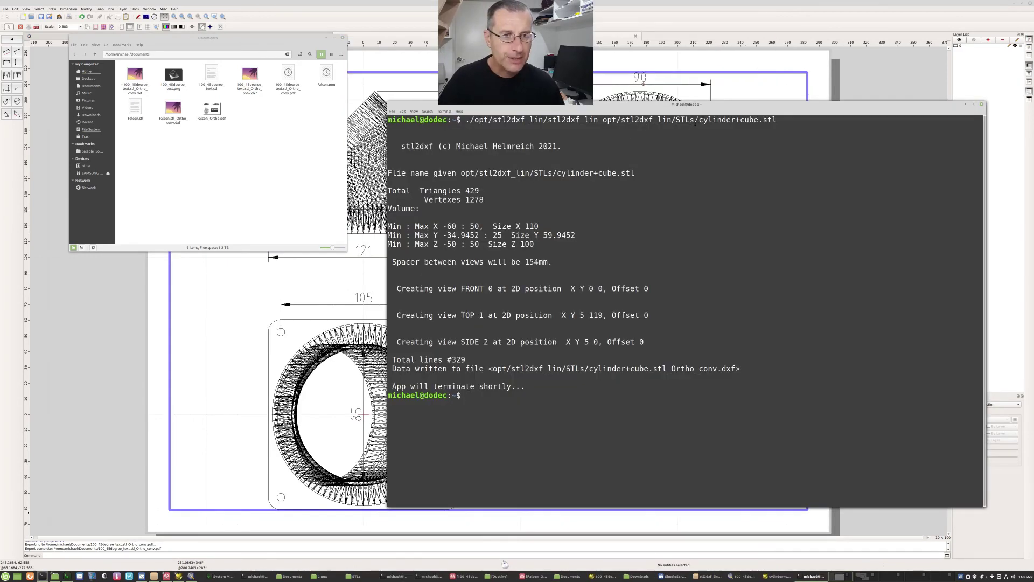
pyautogui.moveTo(699, 120); pyautogui.dragTo(777, 121)
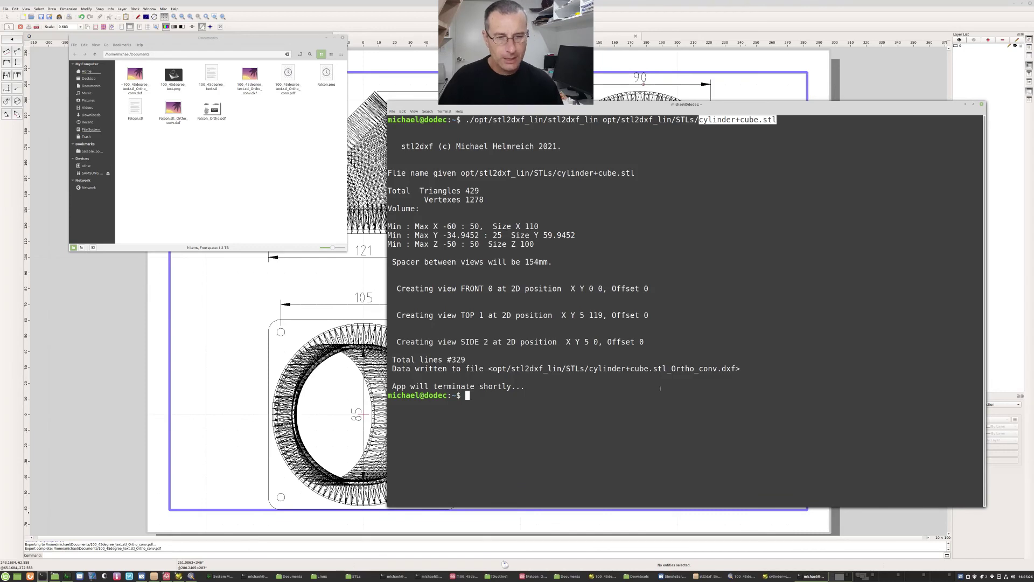
pyautogui.moveTo(588, 368); pyautogui.dragTo(735, 369)
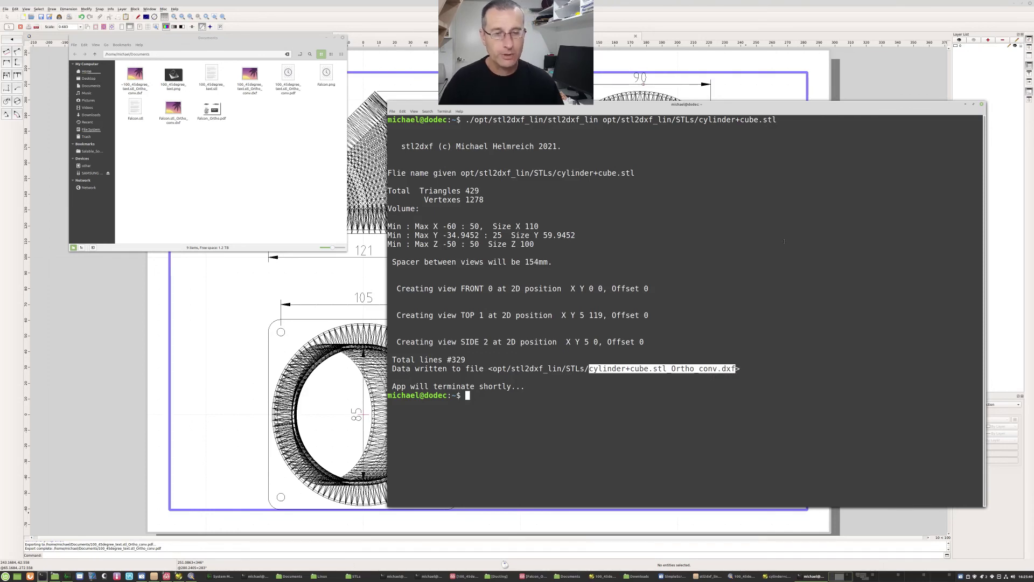
pyautogui.click(711, 413)
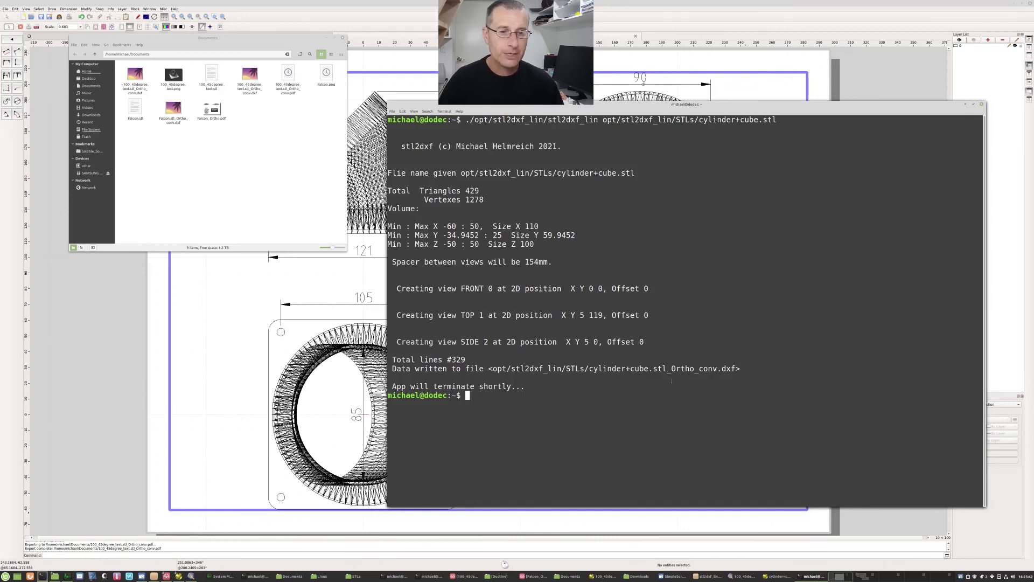
pyautogui.moveTo(665, 368); pyautogui.dragTo(716, 368)
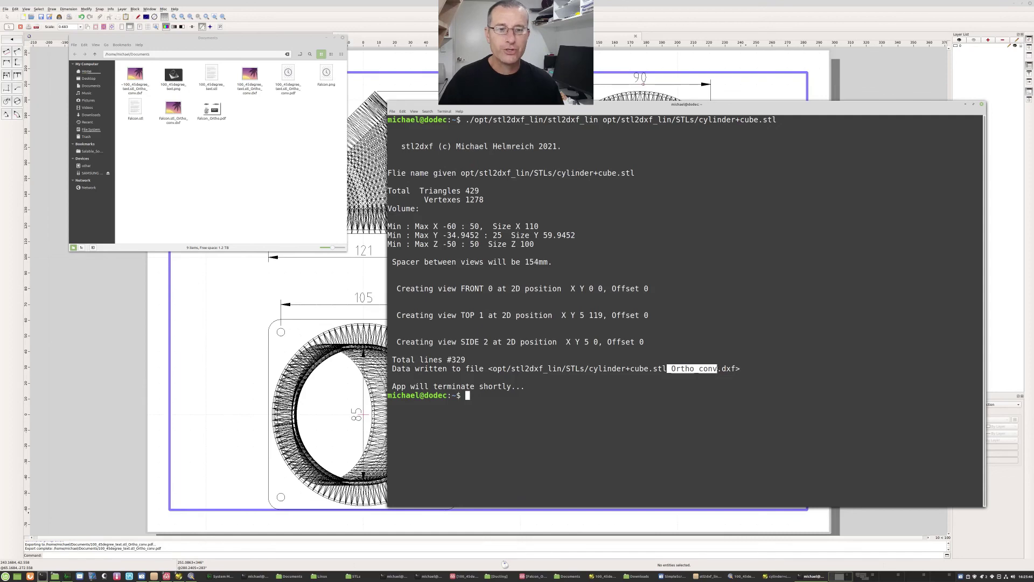